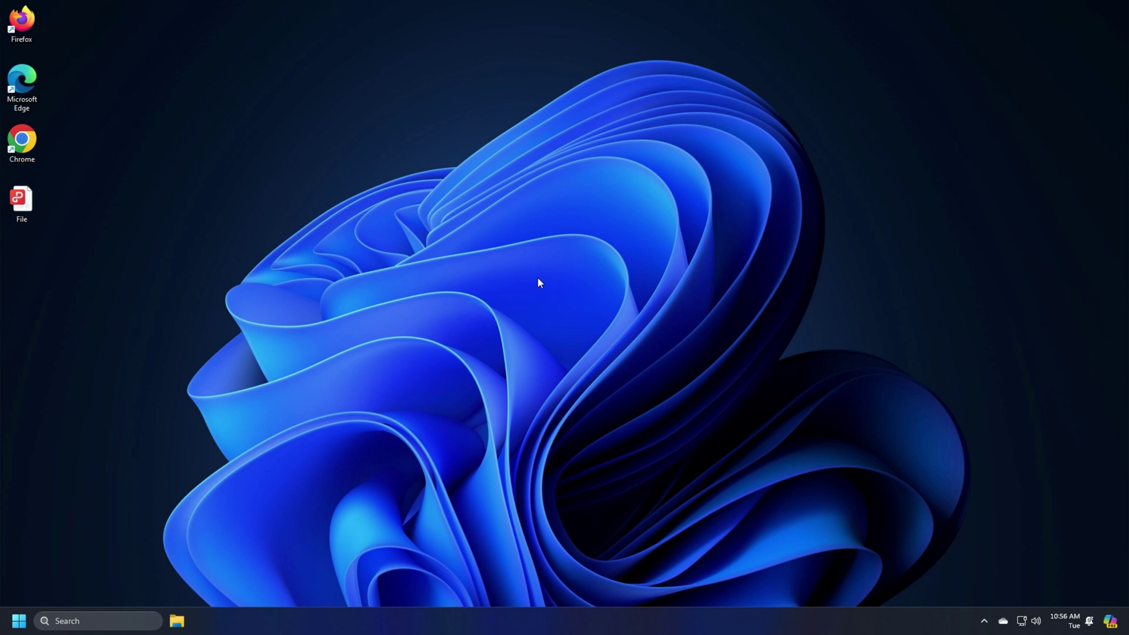
Open the desktop File PDF in Microsoft Edge using the right-click Open with menu.
{"action": "right_click", "coordinate": [20, 203]}
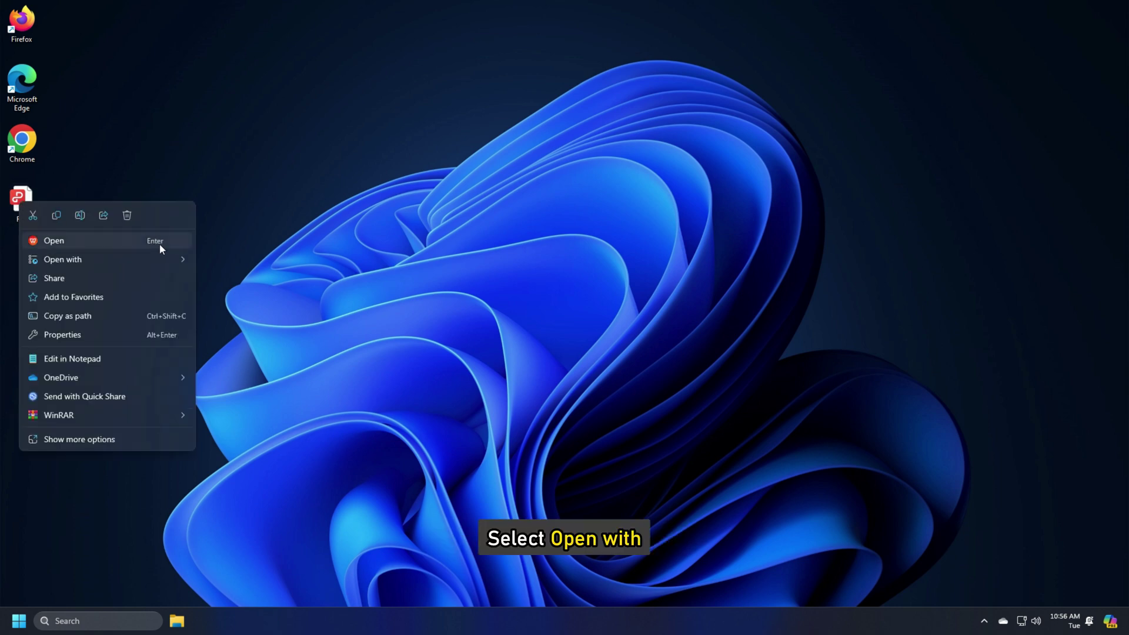
{"action": "mouse_move", "coordinate": [175, 263]}
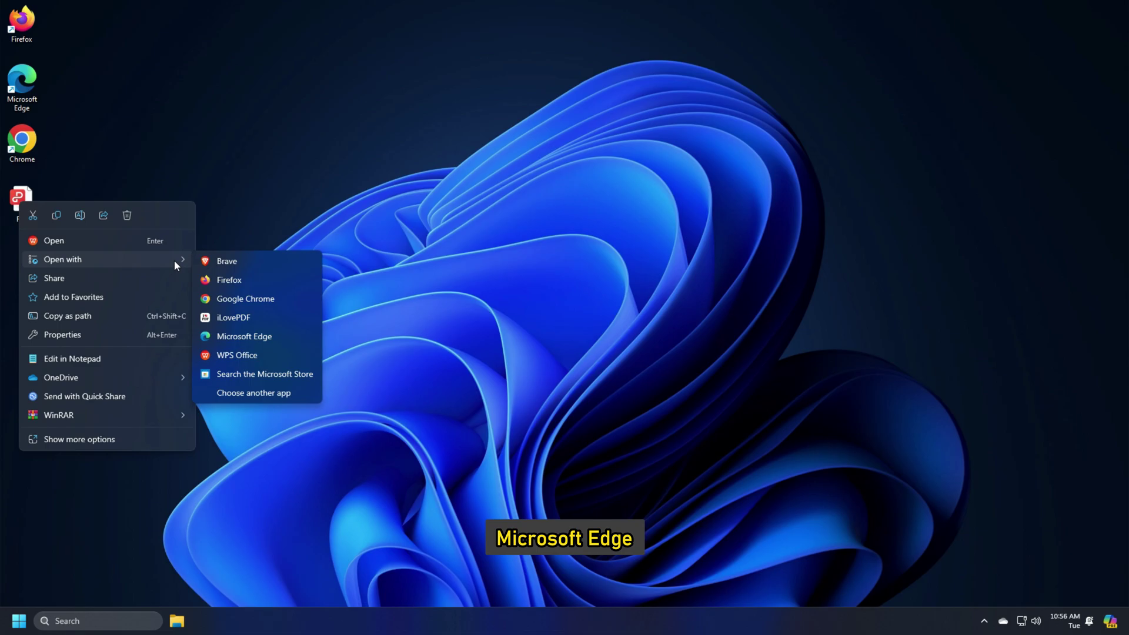
{"action": "left_click", "coordinate": [244, 335]}
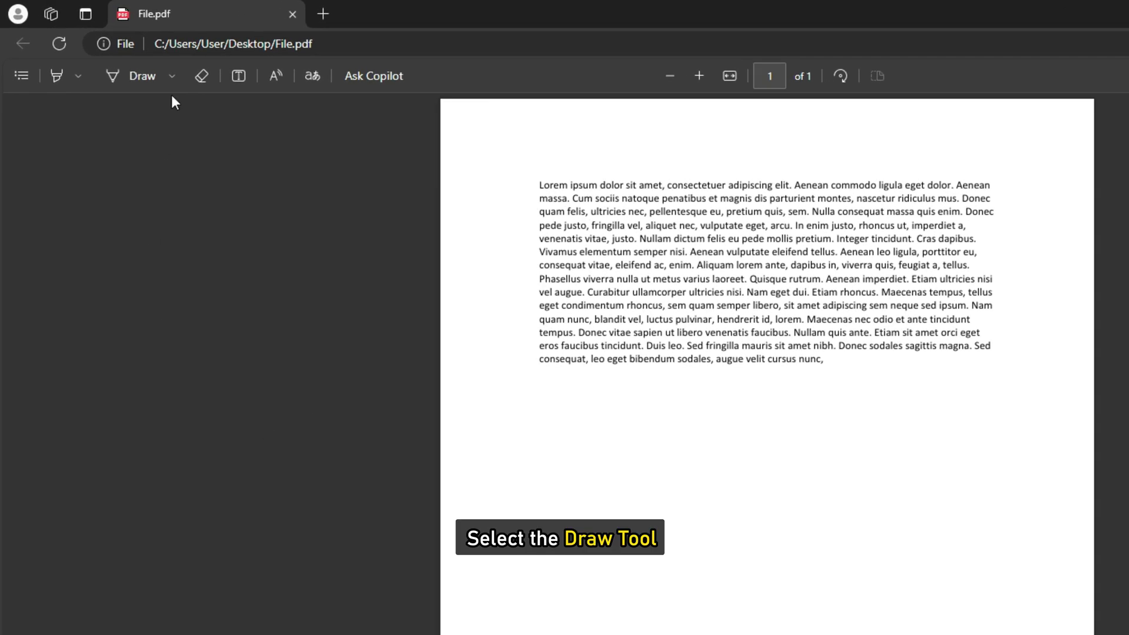
Set the Draw ink slightly thicker and hand-draw a blue signature below the paragraph.
{"action": "left_click", "coordinate": [141, 76]}
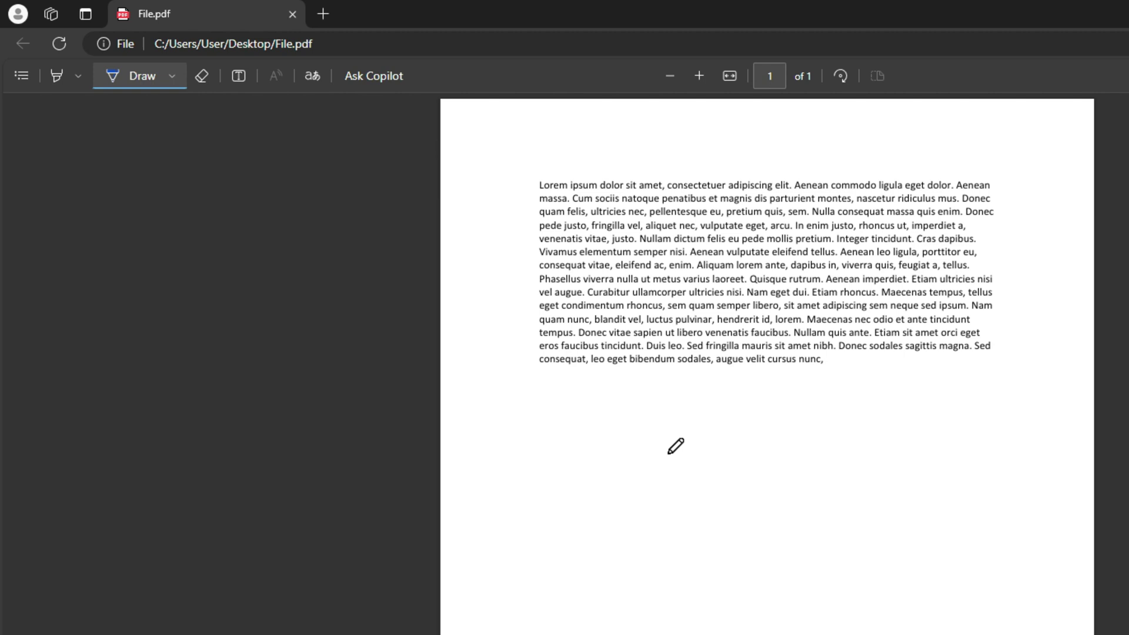
{"action": "left_click", "coordinate": [172, 76]}
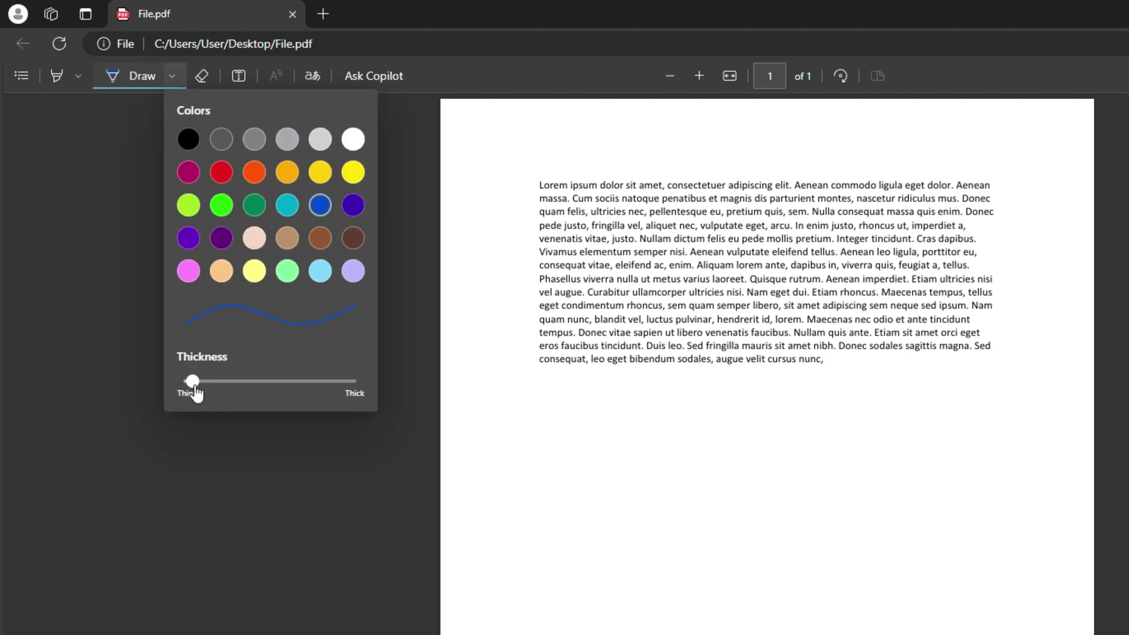
{"action": "mouse_move", "coordinate": [191, 388]}
{"action": "left_mouse_down"}
{"action": "mouse_move", "coordinate": [238, 389]}
{"action": "mouse_move", "coordinate": [194, 396]}
{"action": "left_mouse_up"}
{"action": "key", "text": "Escape"}
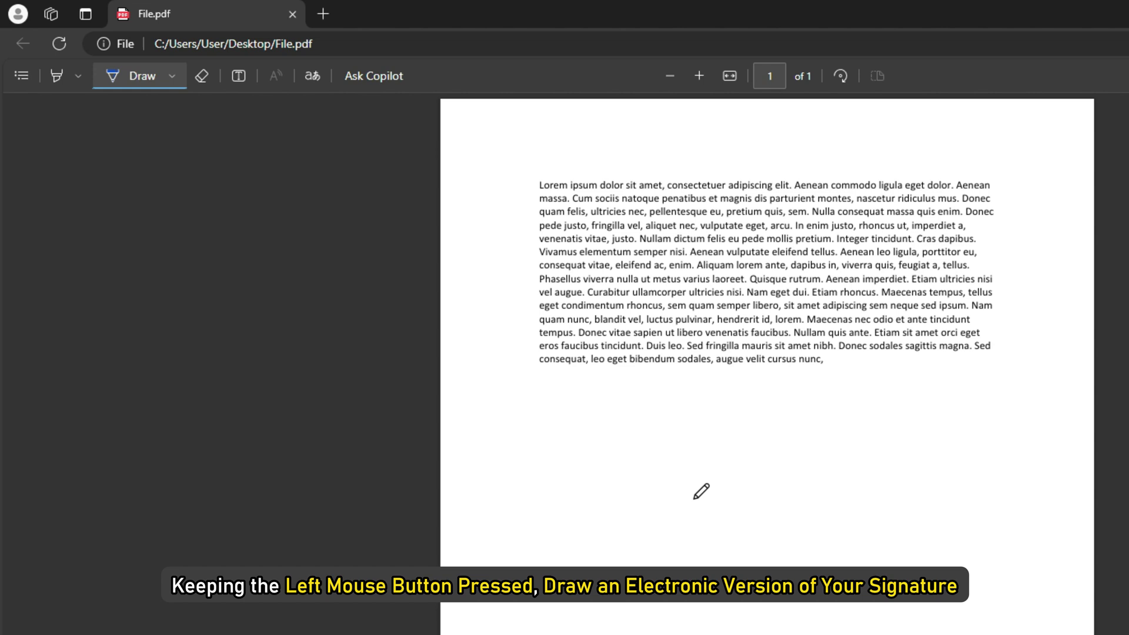
{"action": "mouse_move", "coordinate": [663, 485]}
{"action": "left_mouse_down"}
{"action": "mouse_move", "coordinate": [677, 524]}
{"action": "mouse_move", "coordinate": [663, 477]}
{"action": "mouse_move", "coordinate": [703, 481]}
{"action": "mouse_move", "coordinate": [713, 437]}
{"action": "mouse_move", "coordinate": [692, 492]}
{"action": "mouse_move", "coordinate": [762, 517]}
{"action": "mouse_move", "coordinate": [712, 576]}
{"action": "mouse_move", "coordinate": [1016, 373]}
{"action": "left_mouse_up"}
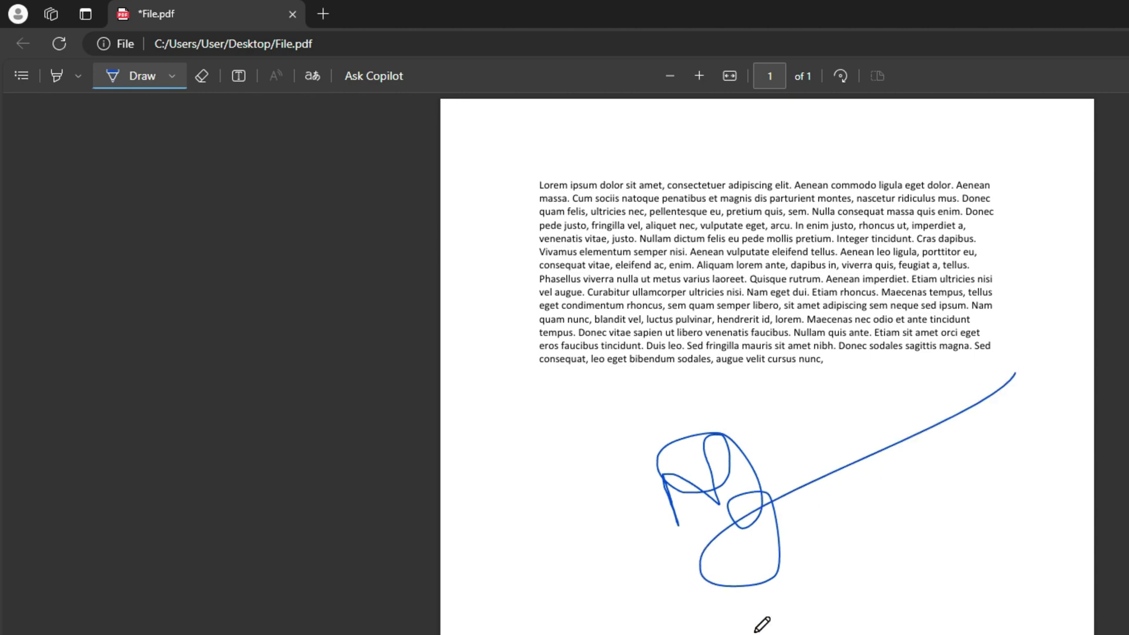
Save a copy named 'File With Sign' to Downloads, then close Edge.
{"action": "key", "text": "ctrl+s"}
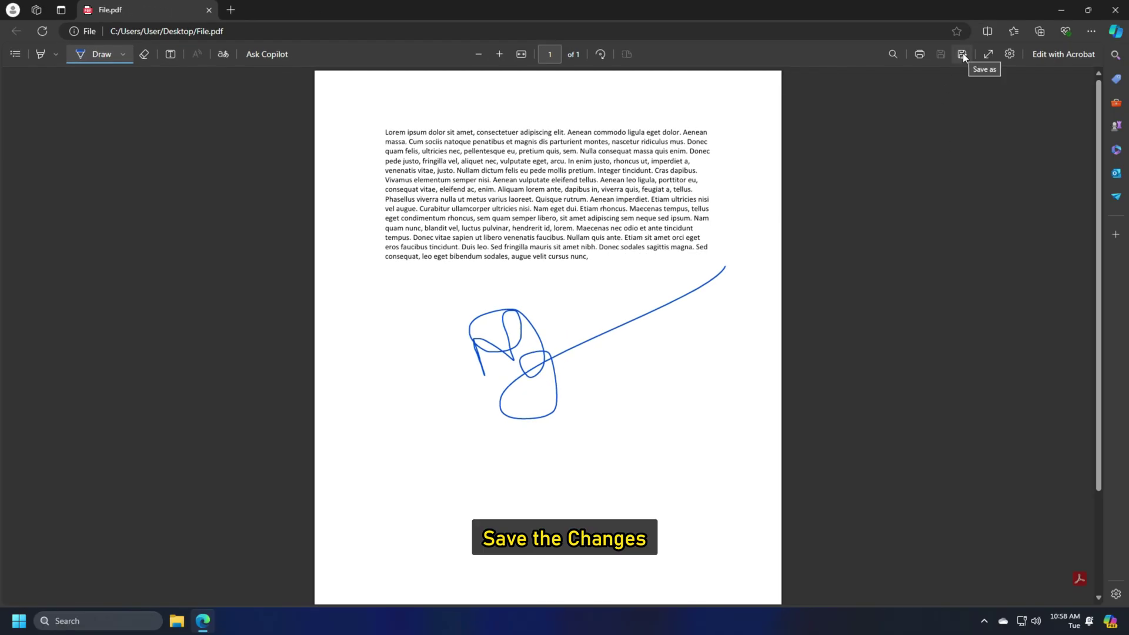
{"action": "left_click", "coordinate": [963, 55]}
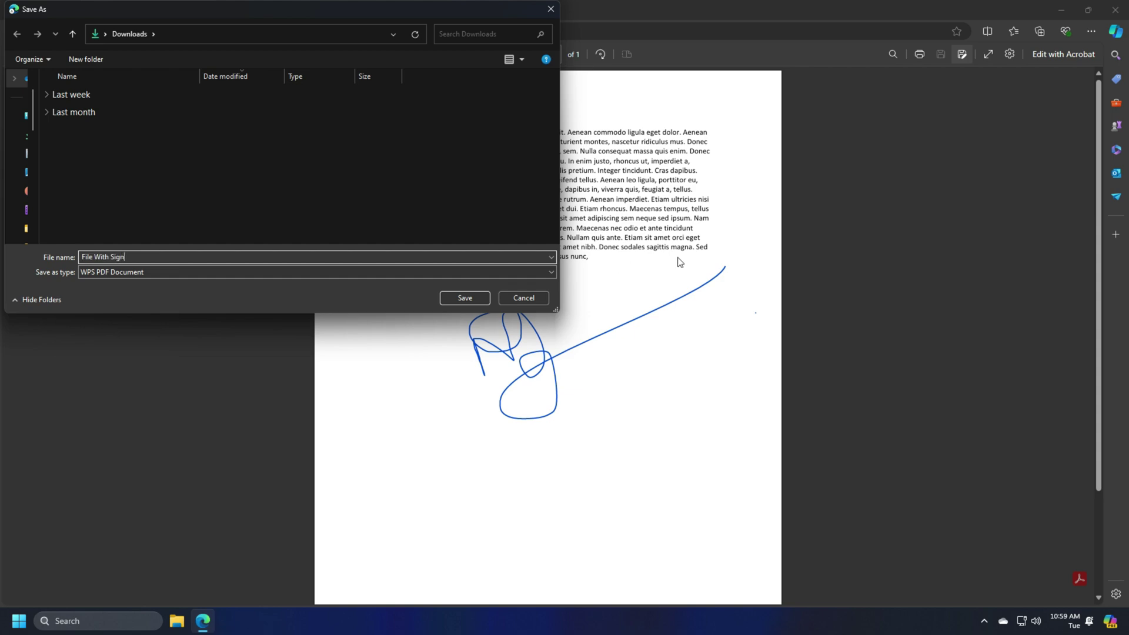
{"action": "left_click", "coordinate": [479, 302]}
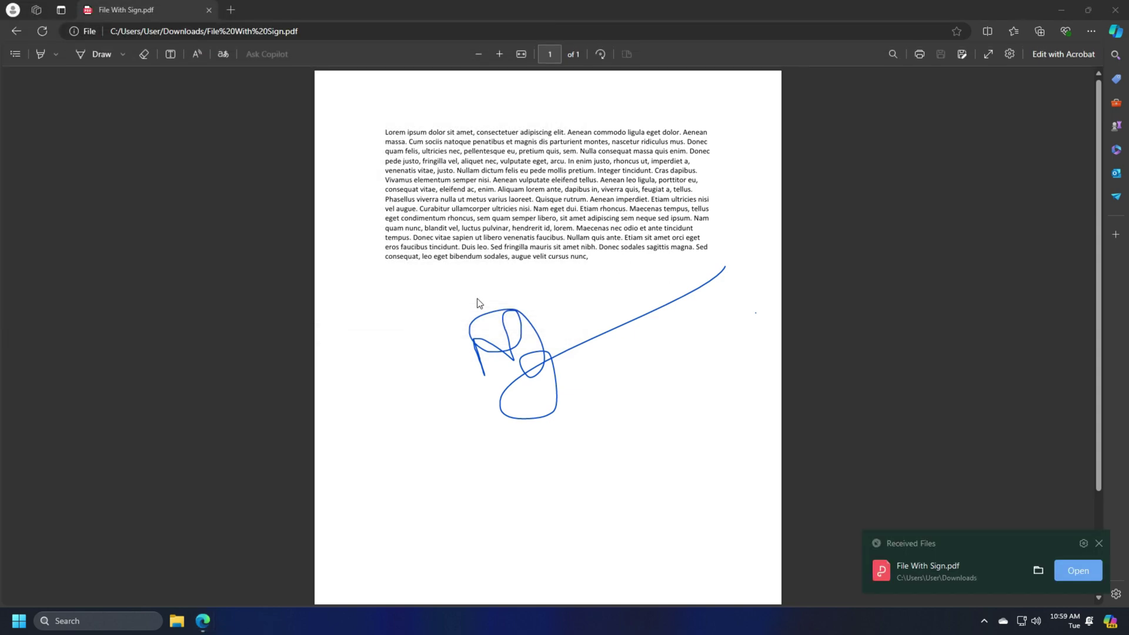
{"action": "left_click", "coordinate": [1115, 10]}
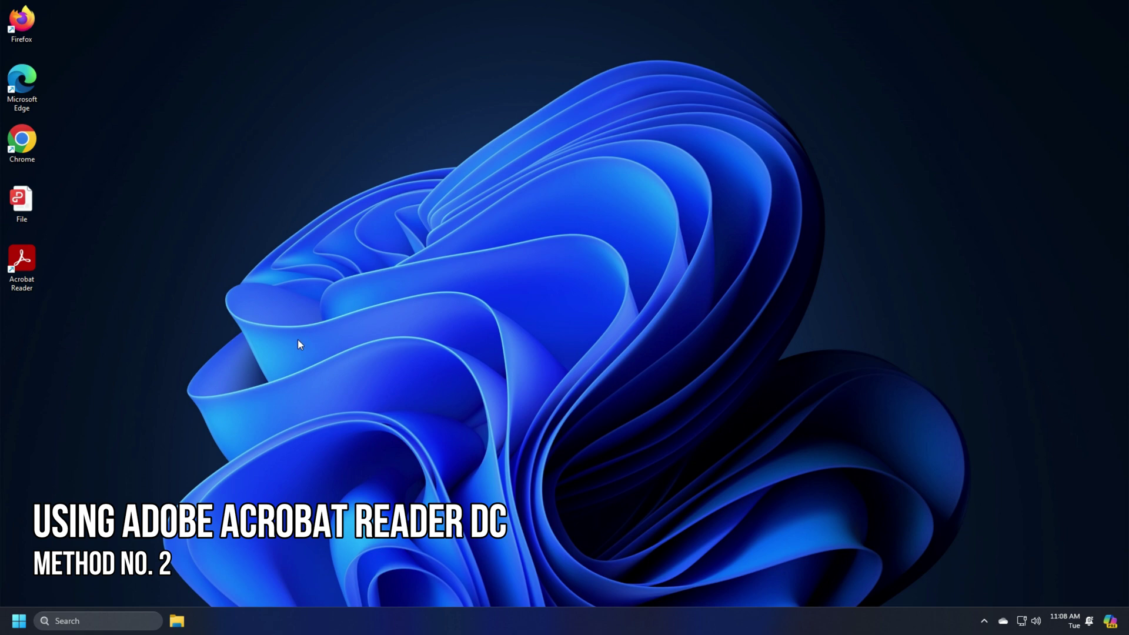
Launch Acrobat Reader, open File.pdf from the Desktop, and switch to Fill & Sign.
{"action": "double_click", "coordinate": [21, 262]}
{"action": "left_click", "coordinate": [24, 12]}
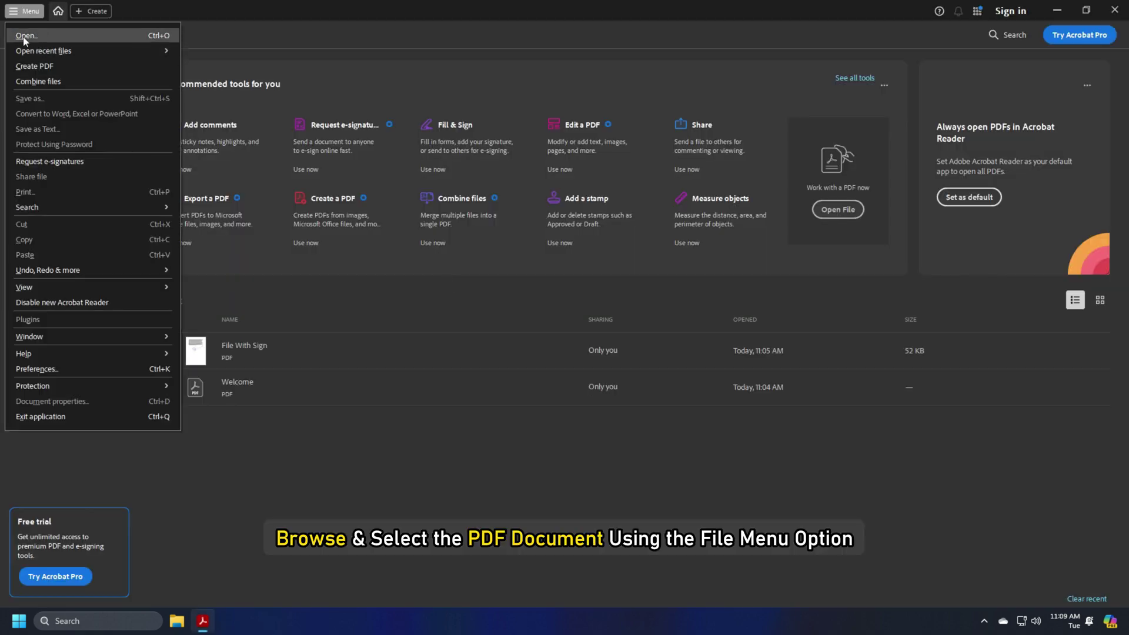
{"action": "left_click", "coordinate": [25, 36]}
{"action": "left_click", "coordinate": [67, 131]}
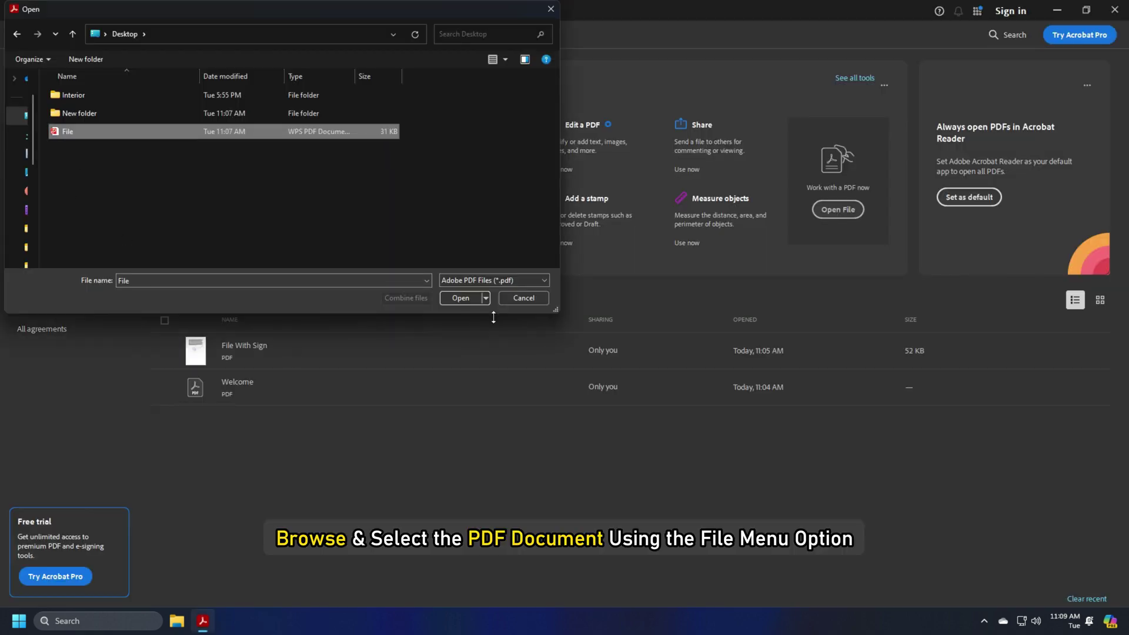
{"action": "left_click", "coordinate": [460, 297]}
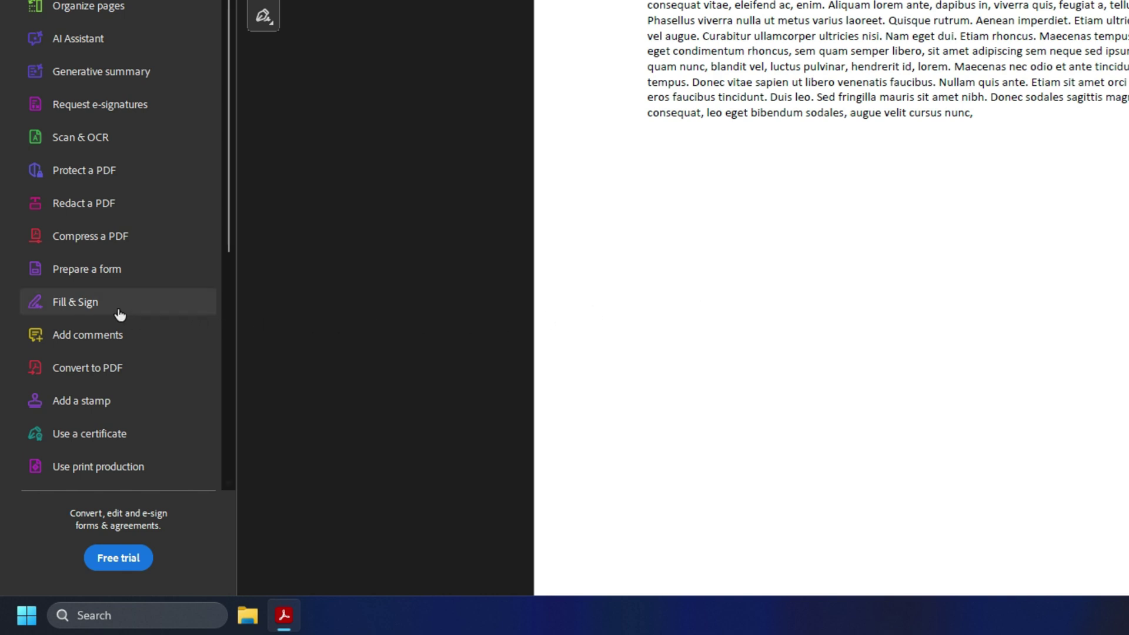
{"action": "left_click", "coordinate": [76, 303]}
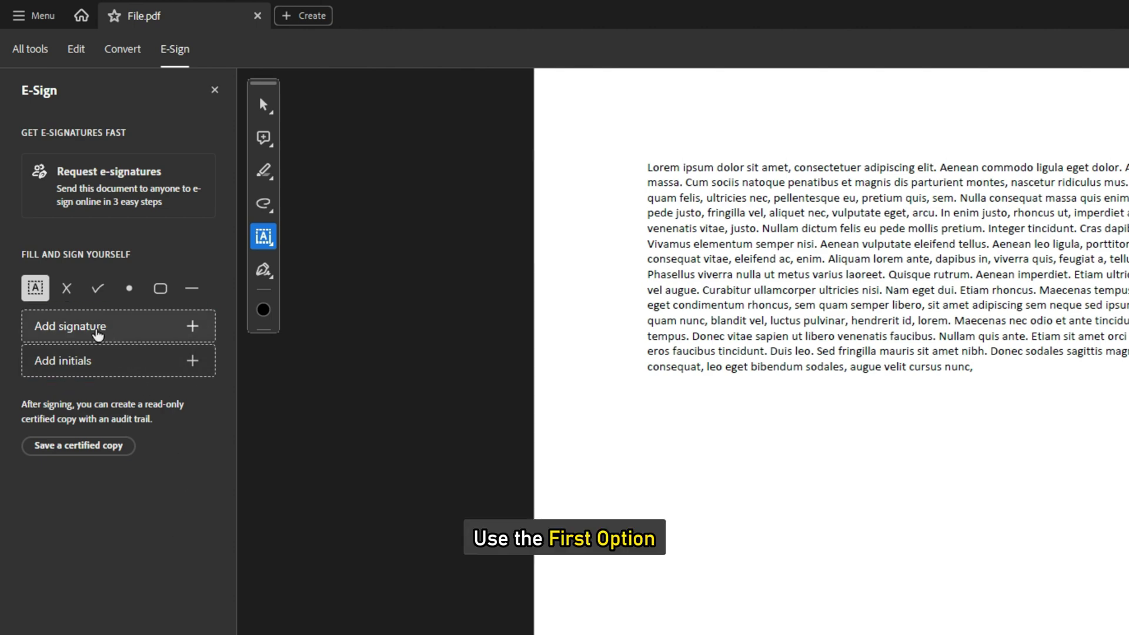
Start a new signature, try typing 'Signature here', then sketch a looping freehand signature.
{"action": "left_click", "coordinate": [88, 327]}
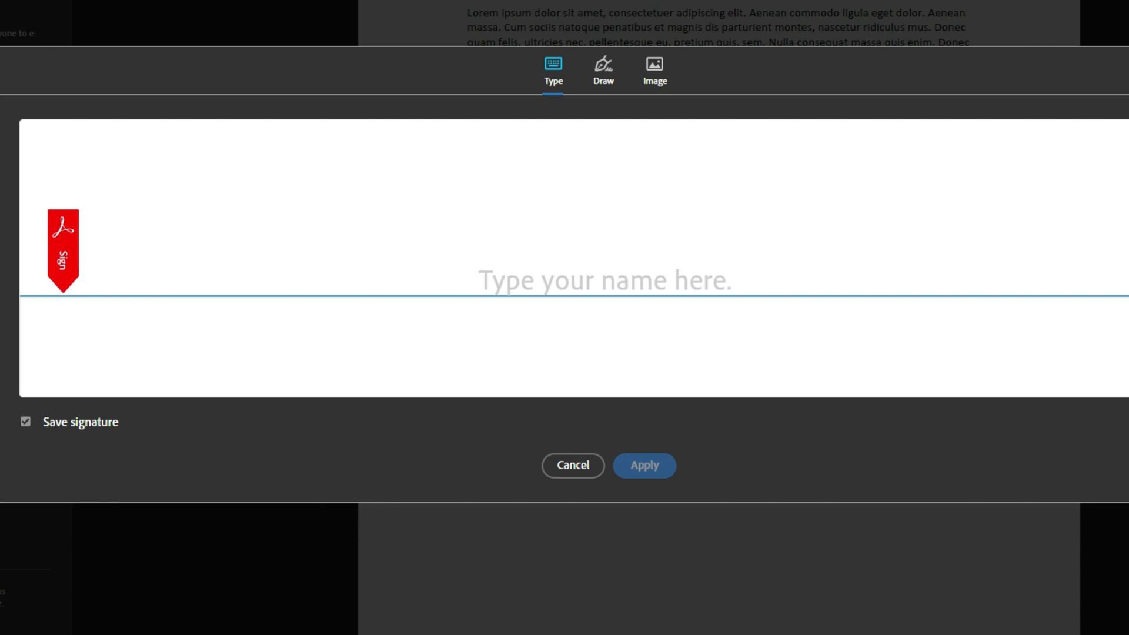
{"action": "left_click", "coordinate": [605, 74]}
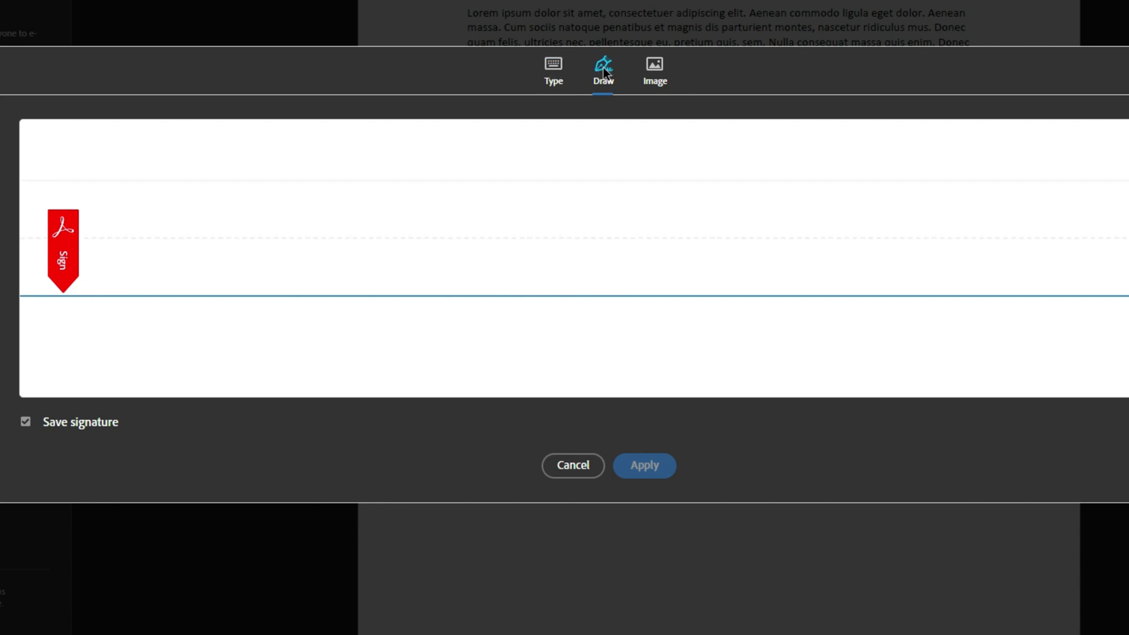
{"action": "left_click", "coordinate": [553, 66]}
{"action": "type", "text": "Sign"}
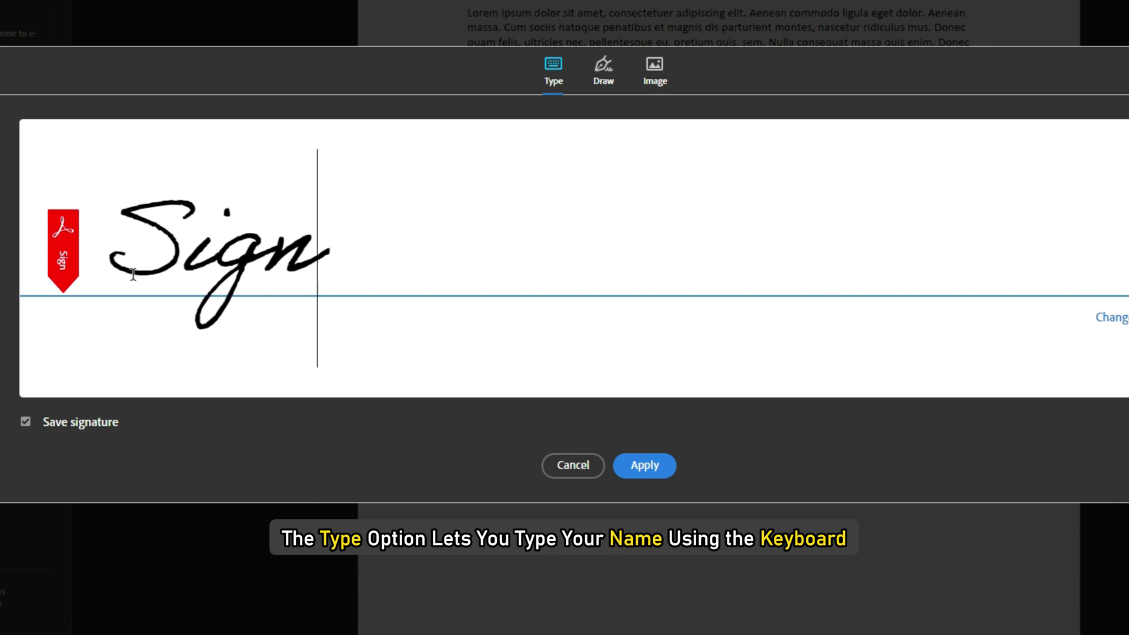
{"action": "type", "text": "ature here"}
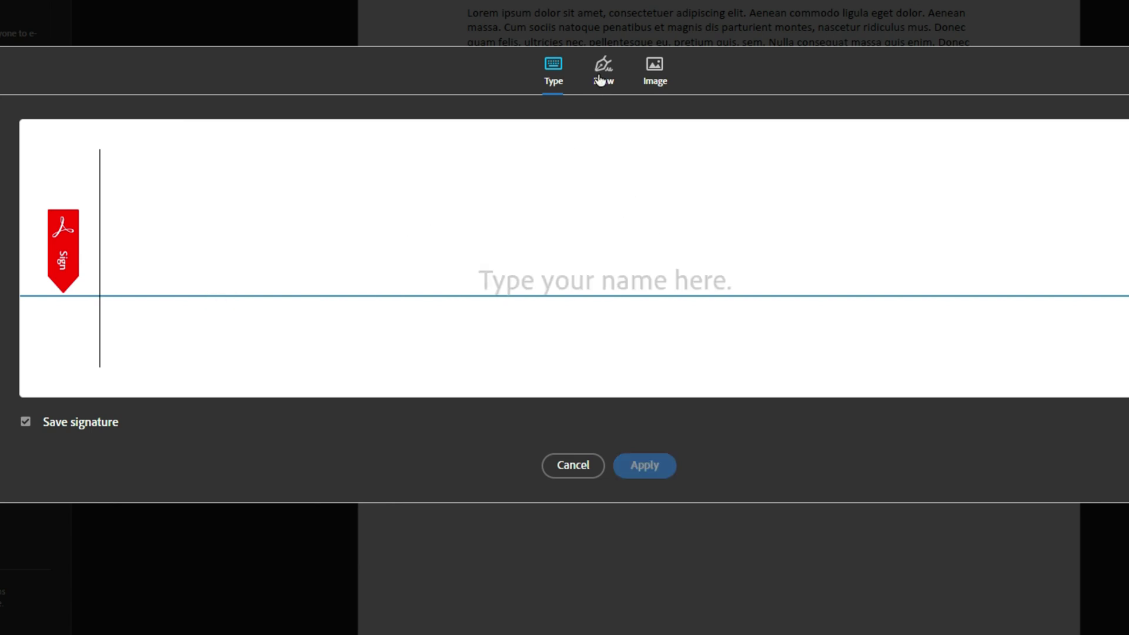
{"action": "left_click", "coordinate": [602, 70]}
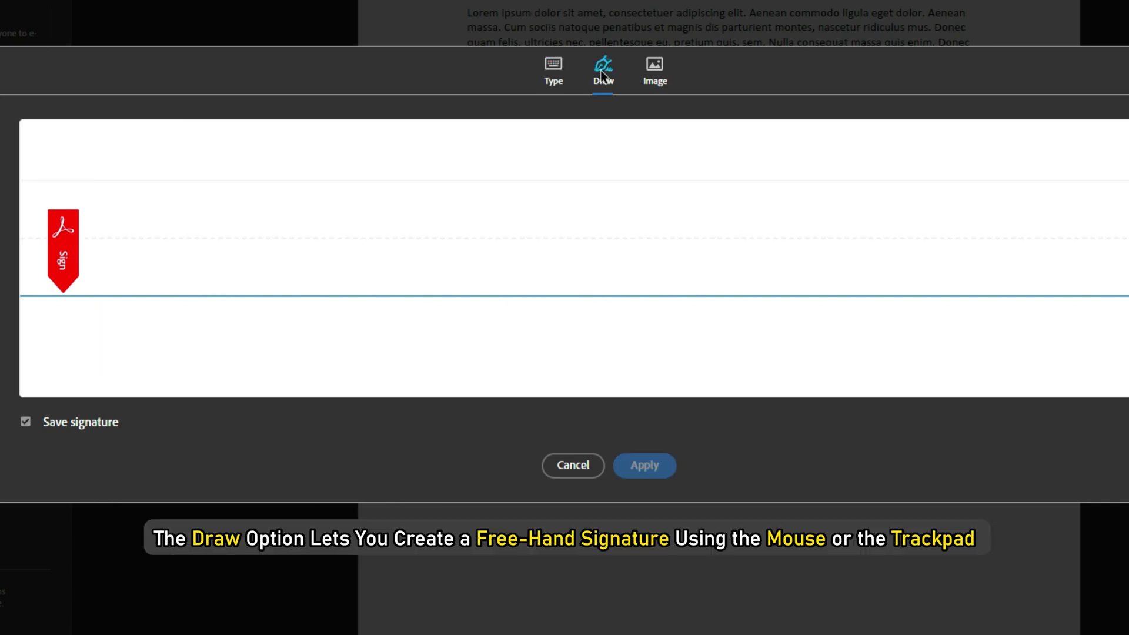
{"action": "mouse_move", "coordinate": [144, 232]}
{"action": "left_mouse_down"}
{"action": "mouse_move", "coordinate": [150, 268]}
{"action": "mouse_move", "coordinate": [195, 272]}
{"action": "mouse_move", "coordinate": [232, 232]}
{"action": "mouse_move", "coordinate": [276, 265]}
{"action": "left_mouse_up"}
{"action": "mouse_move", "coordinate": [189, 250]}
{"action": "left_mouse_down"}
{"action": "mouse_move", "coordinate": [210, 277]}
{"action": "mouse_move", "coordinate": [479, 140]}
{"action": "left_mouse_up"}
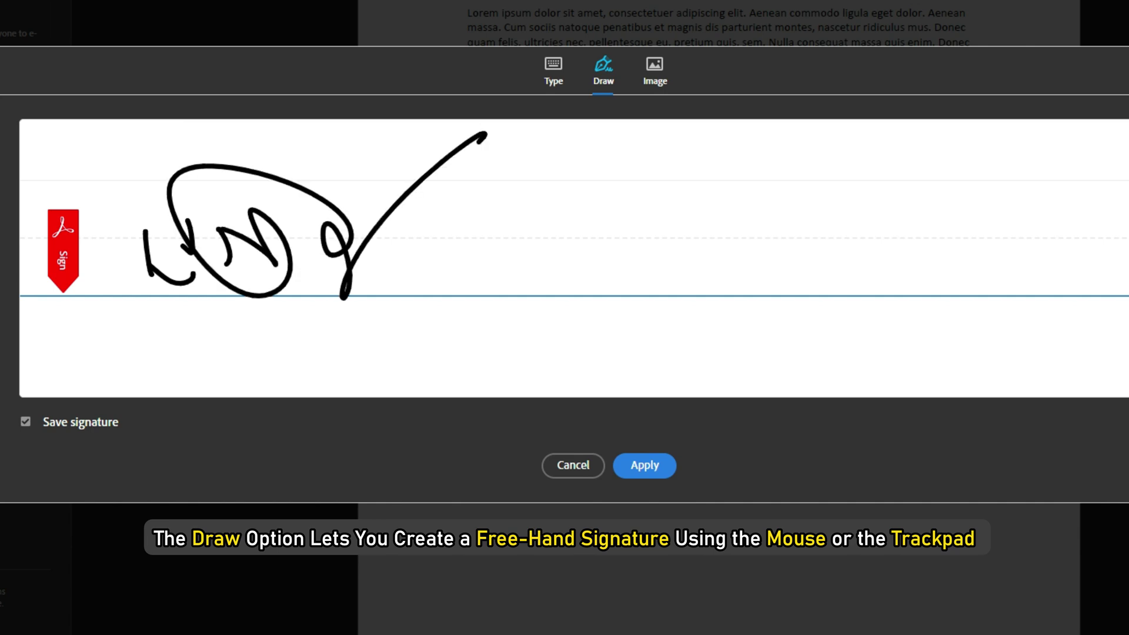
Cancel the image import, redraw the freehand signature, and apply it below the paragraph.
{"action": "left_click", "coordinate": [651, 64]}
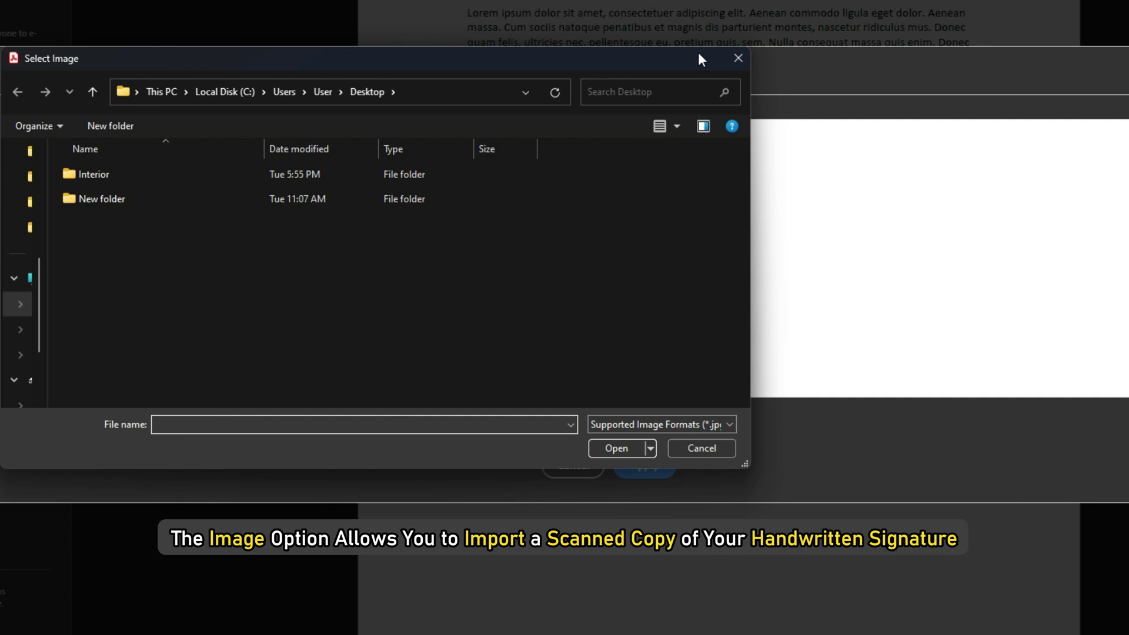
{"action": "left_click", "coordinate": [738, 59]}
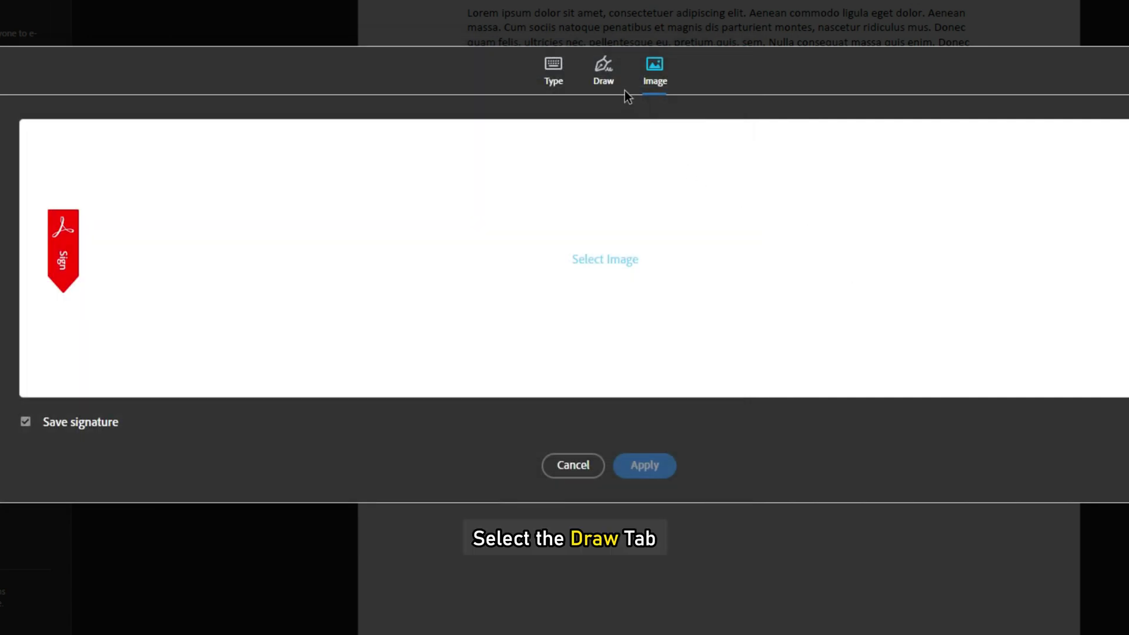
{"action": "left_click", "coordinate": [603, 69]}
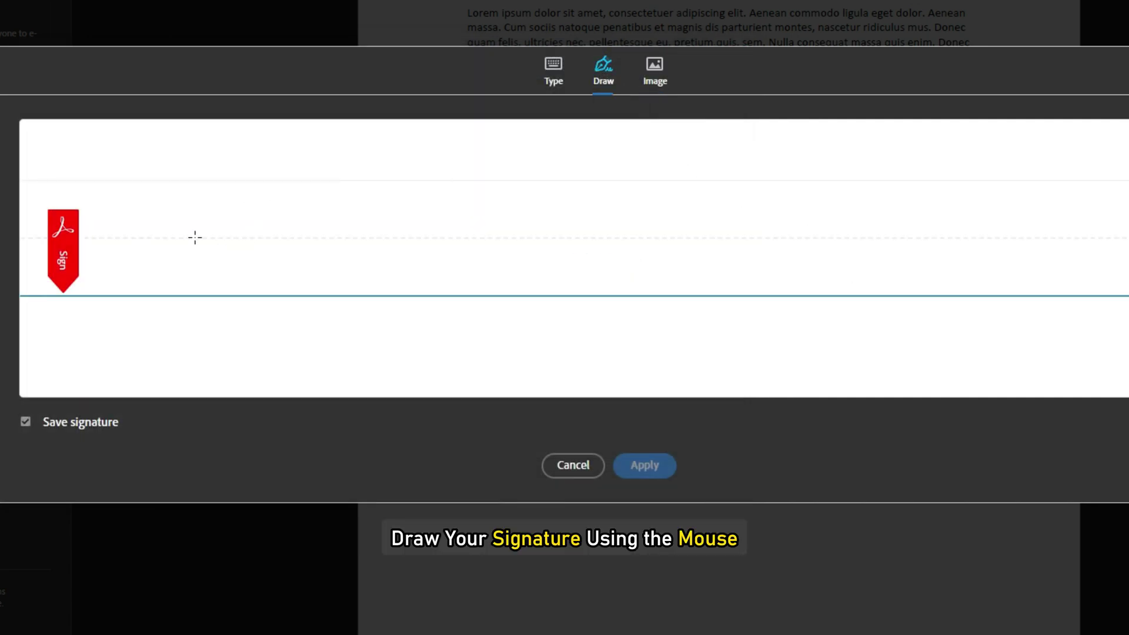
{"action": "mouse_move", "coordinate": [195, 223]}
{"action": "left_mouse_down"}
{"action": "mouse_move", "coordinate": [183, 227]}
{"action": "mouse_move", "coordinate": [194, 241]}
{"action": "mouse_move", "coordinate": [235, 244]}
{"action": "mouse_move", "coordinate": [239, 320]}
{"action": "mouse_move", "coordinate": [419, 171]}
{"action": "left_mouse_up"}
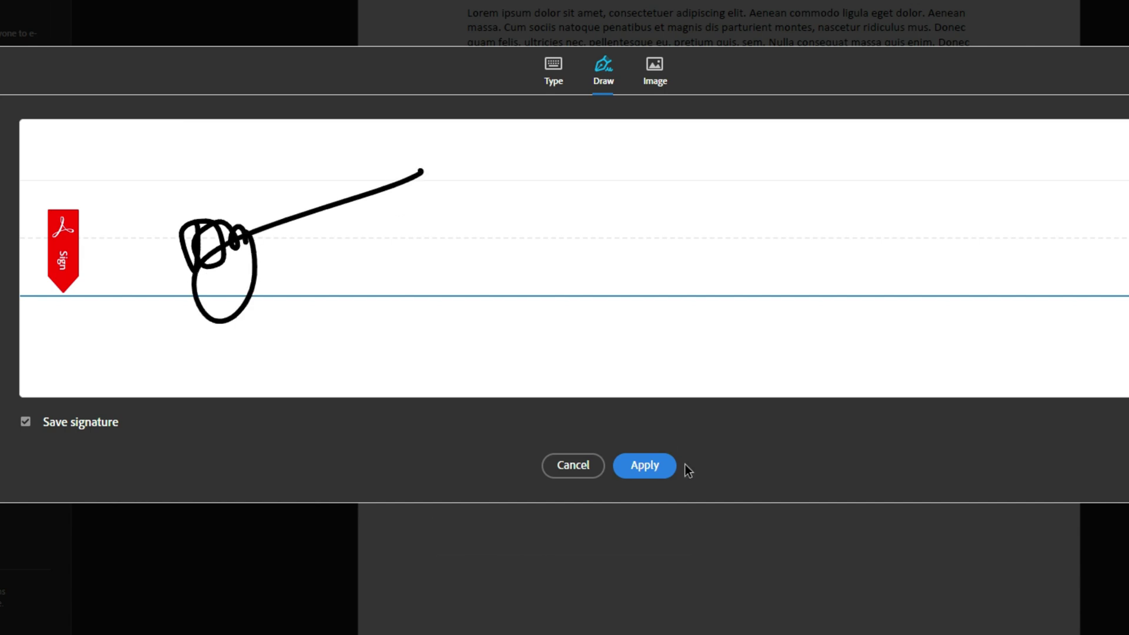
{"action": "left_click", "coordinate": [653, 468]}
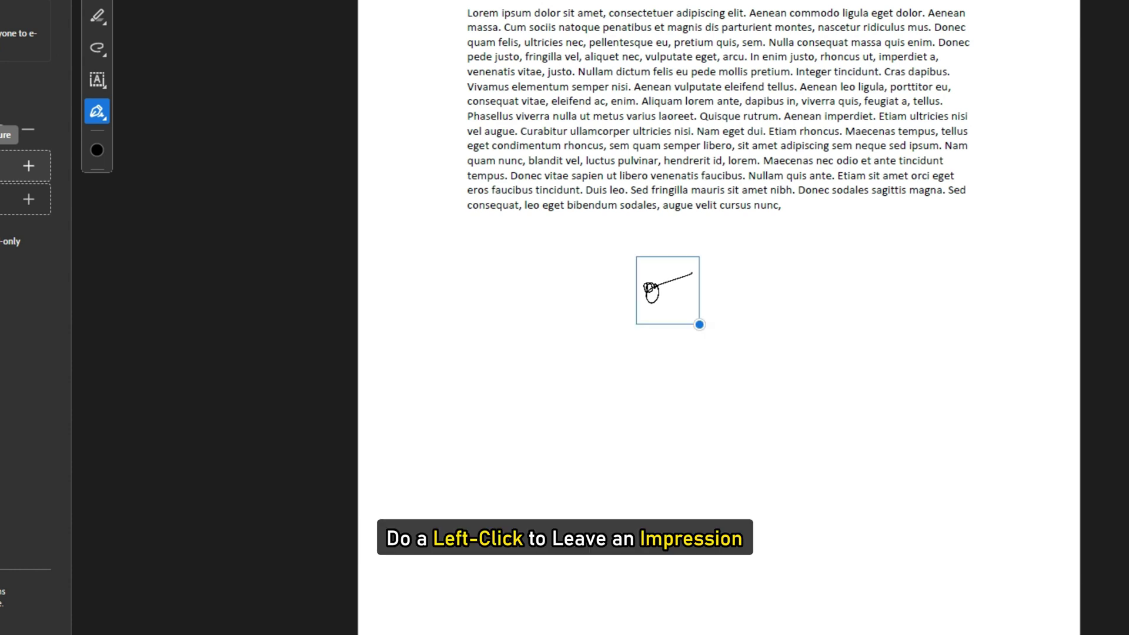
Enlarge the placed signature by its corner handle, deselect it, and begin saving the PDF.
{"action": "left_click", "coordinate": [670, 295]}
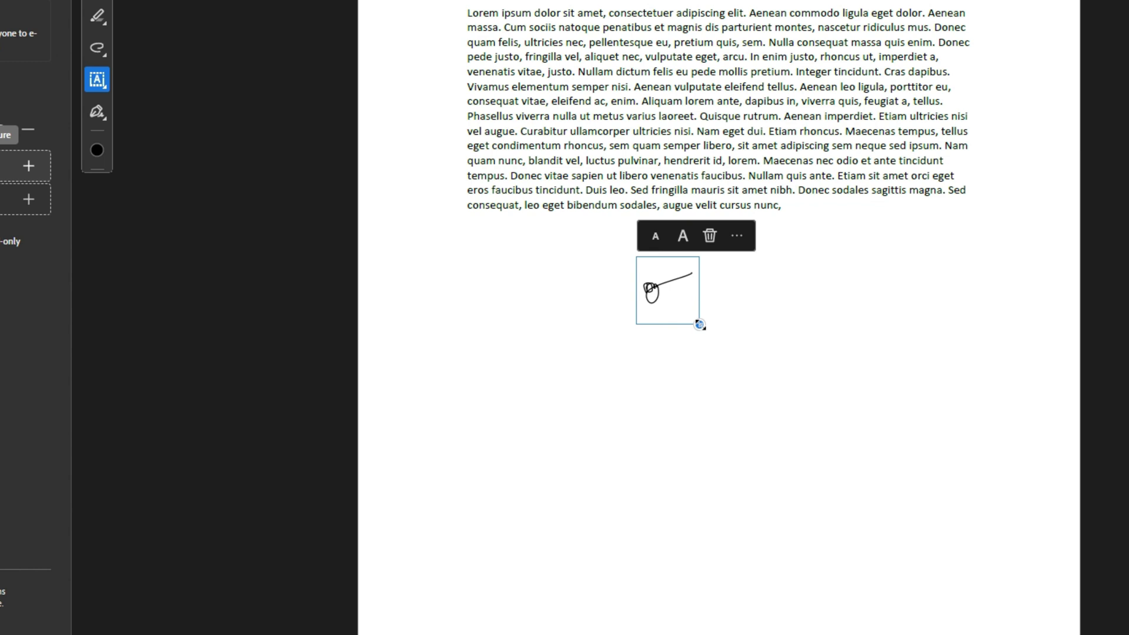
{"action": "left_click_drag", "start_coordinate": [700, 324], "coordinate": [881, 462]}
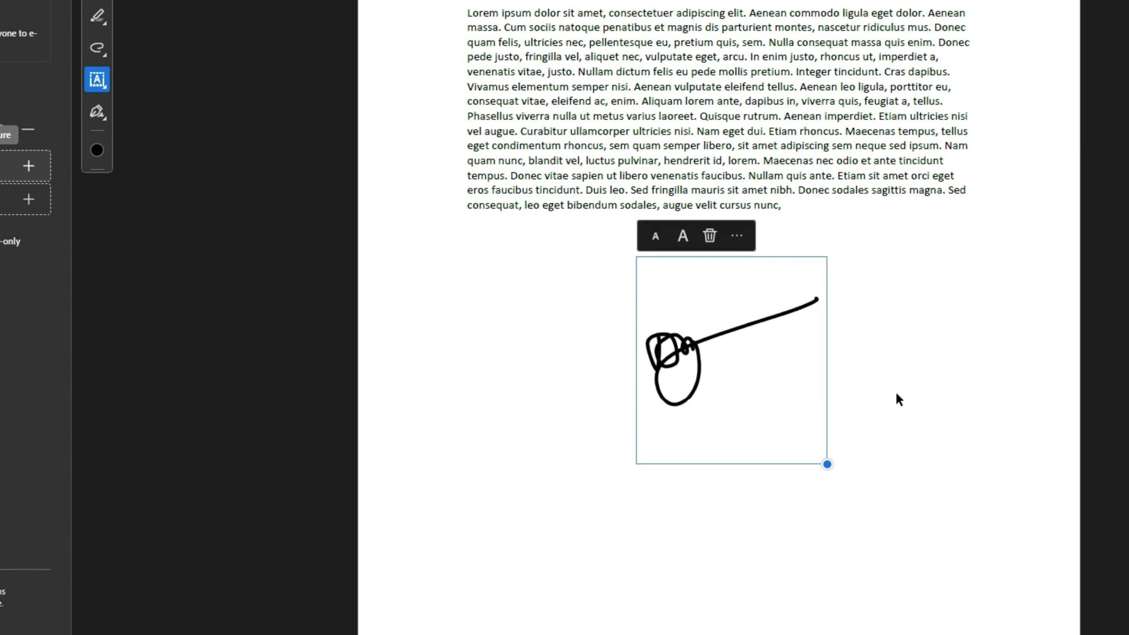
{"action": "left_click", "coordinate": [930, 361]}
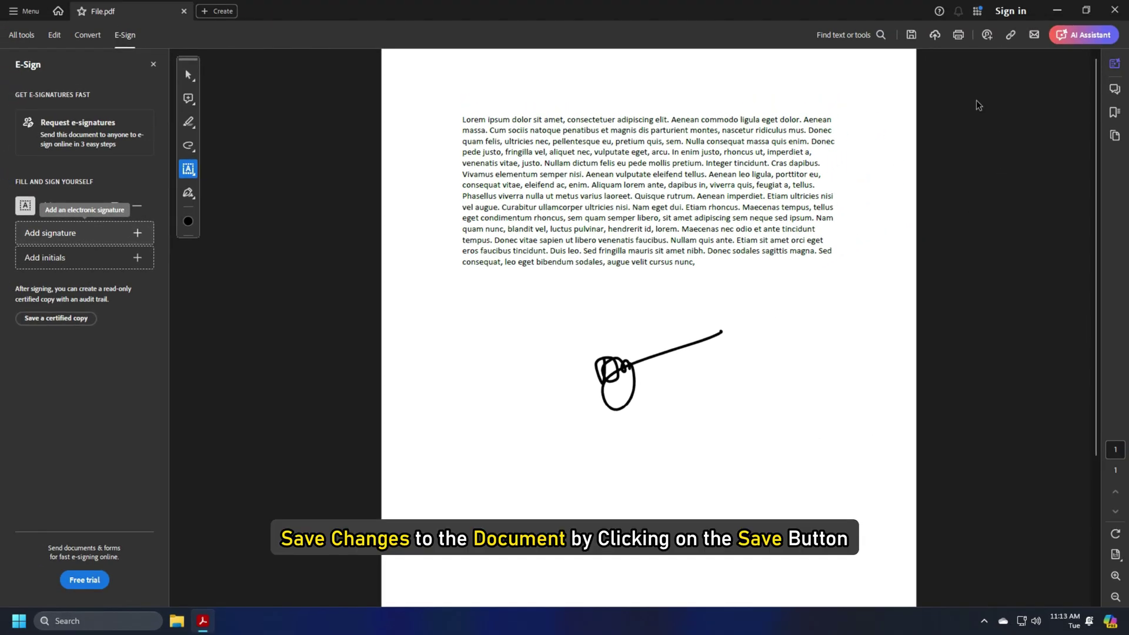
{"action": "left_click", "coordinate": [915, 35]}
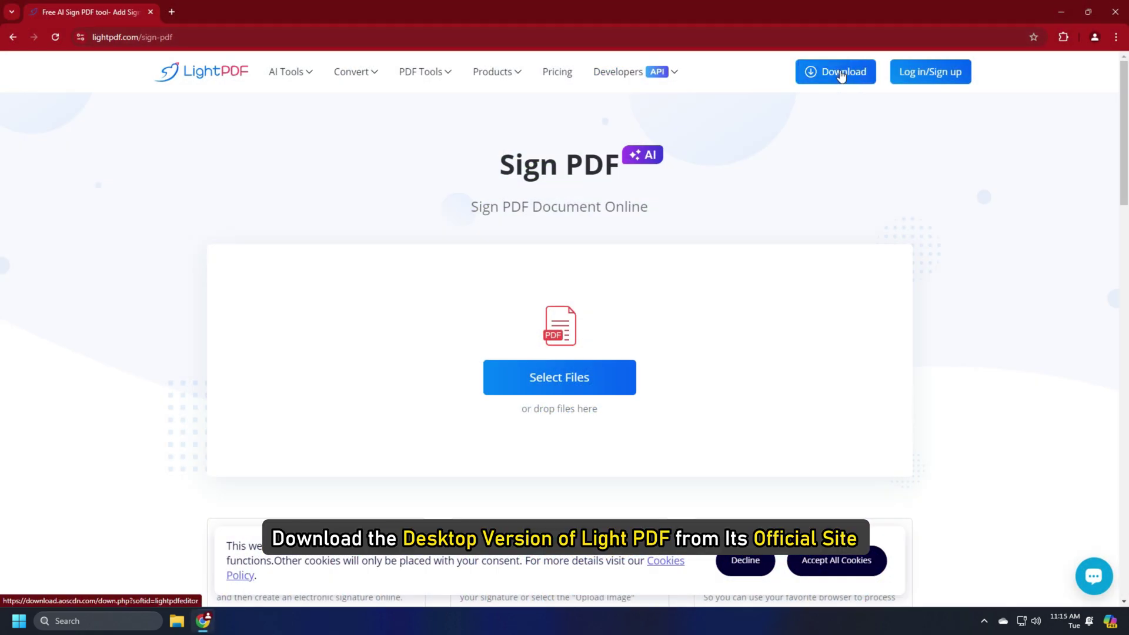
Download the LightPDF desktop app from lightpdf.com/sign-pdf.
{"action": "left_click", "coordinate": [842, 73]}
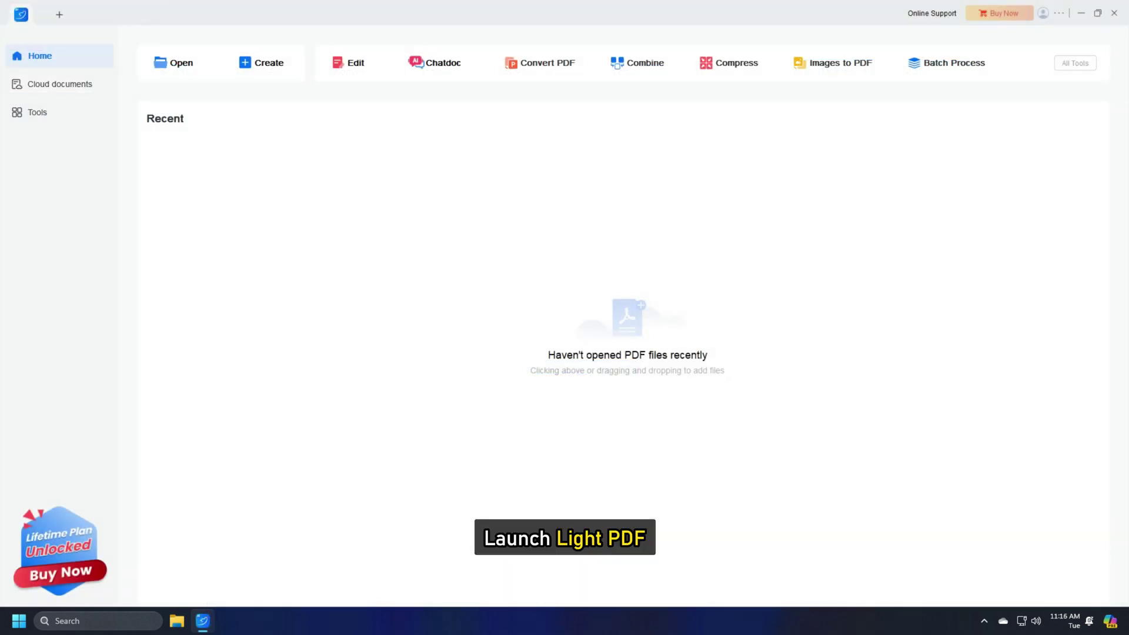
Open the PDF named File in LightPDF.
{"action": "left_click", "coordinate": [179, 66]}
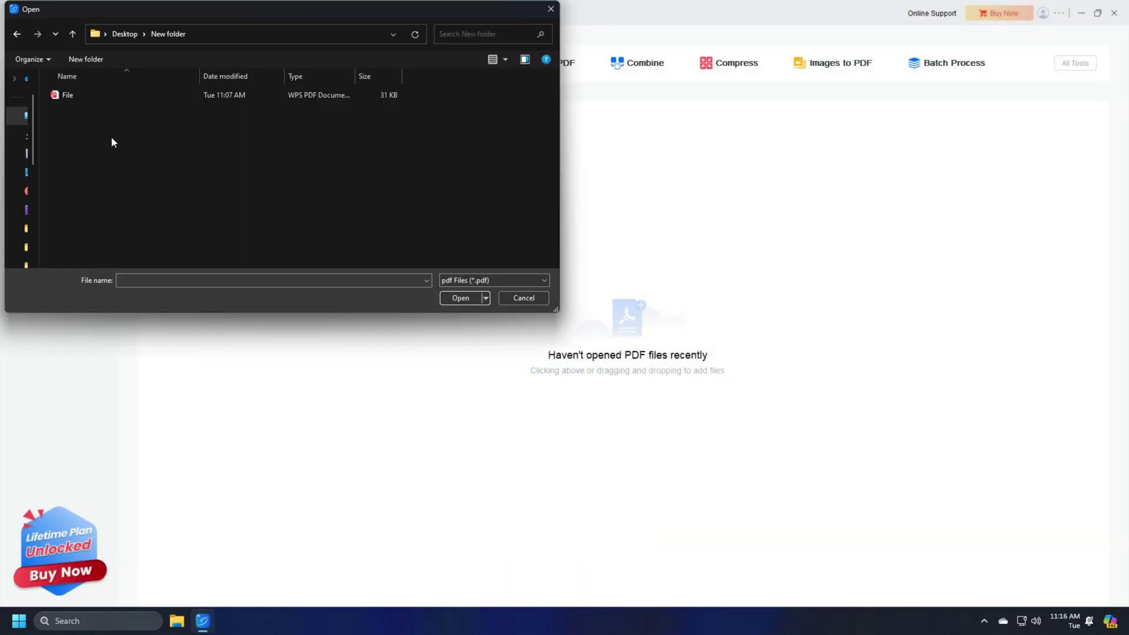
{"action": "left_click", "coordinate": [66, 96]}
{"action": "left_click", "coordinate": [459, 299]}
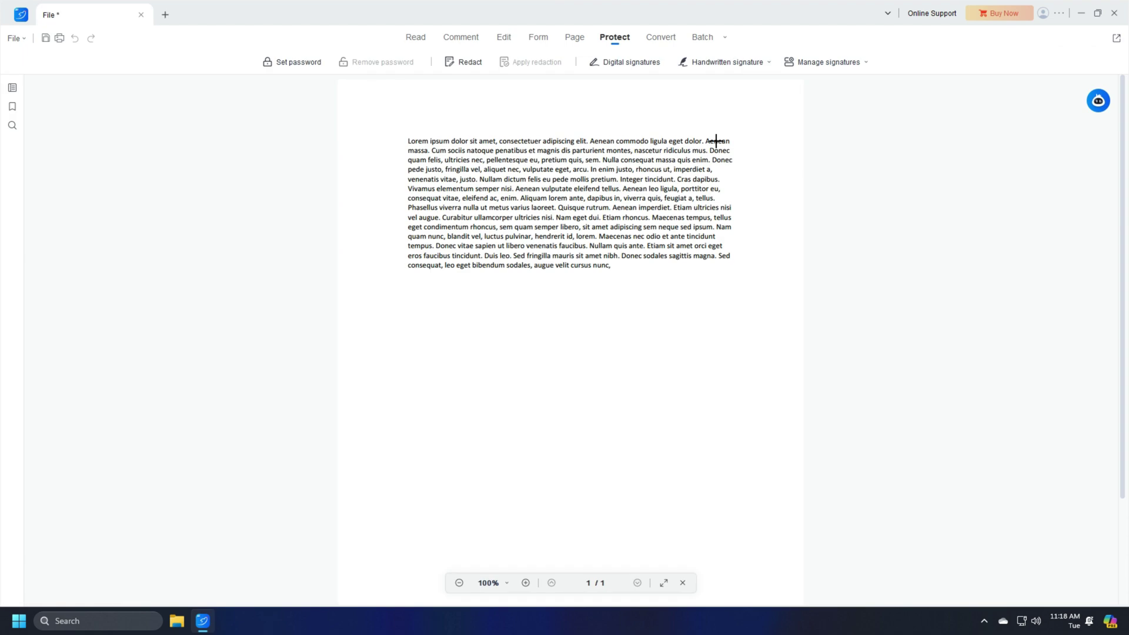
Add a new handwritten signature and bring up the blank Draw signature pad.
{"action": "left_click", "coordinate": [735, 62]}
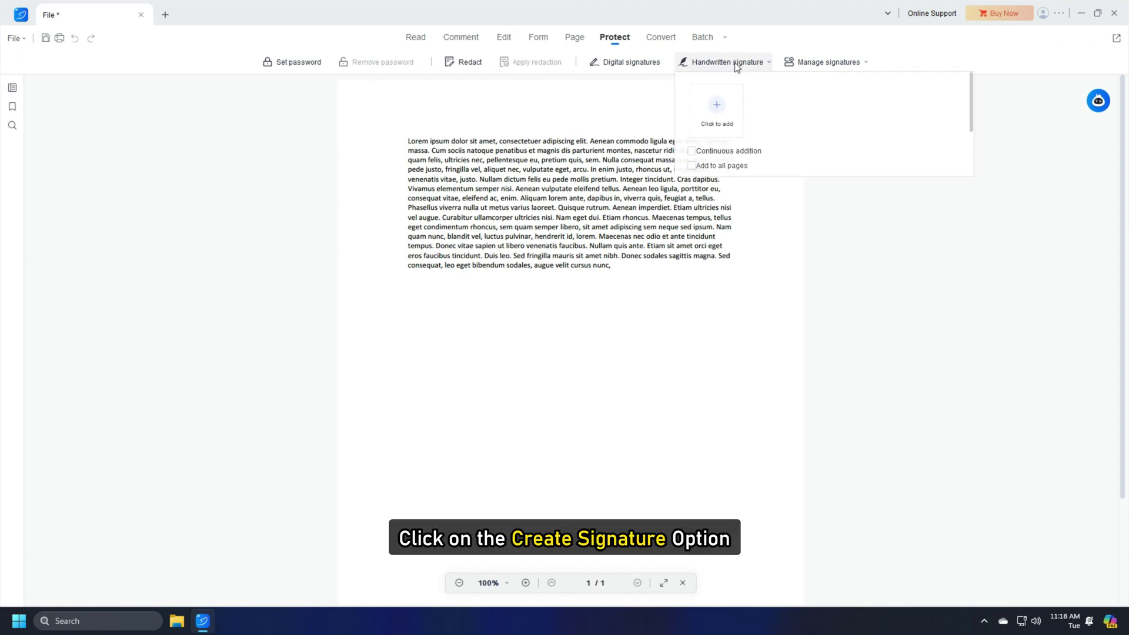
{"action": "left_click", "coordinate": [714, 110]}
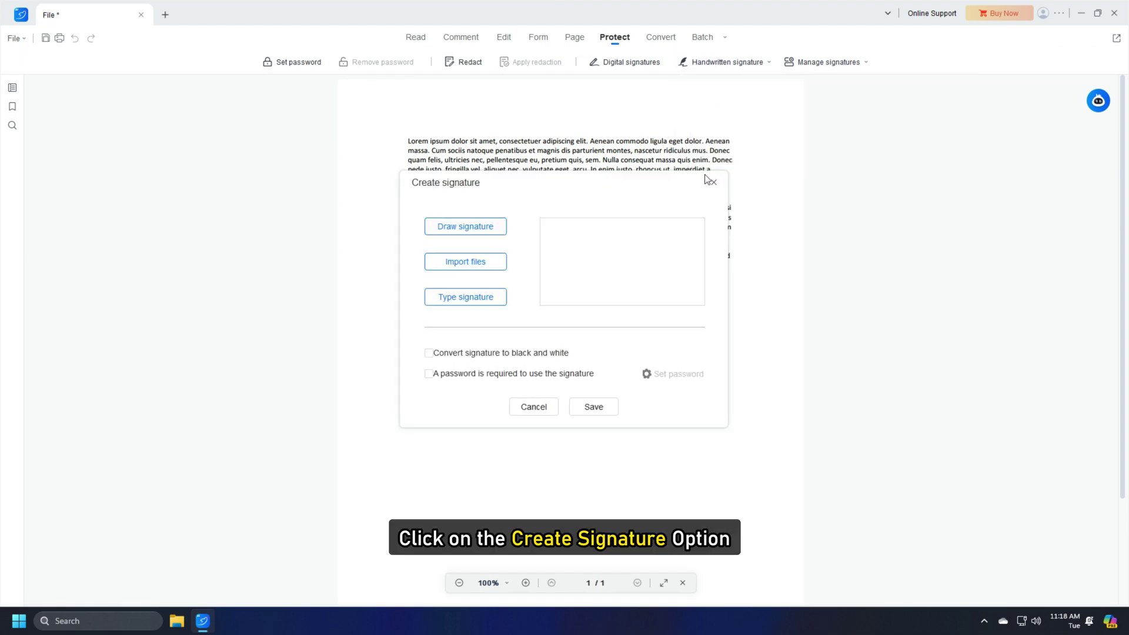
{"action": "left_click", "coordinate": [465, 227]}
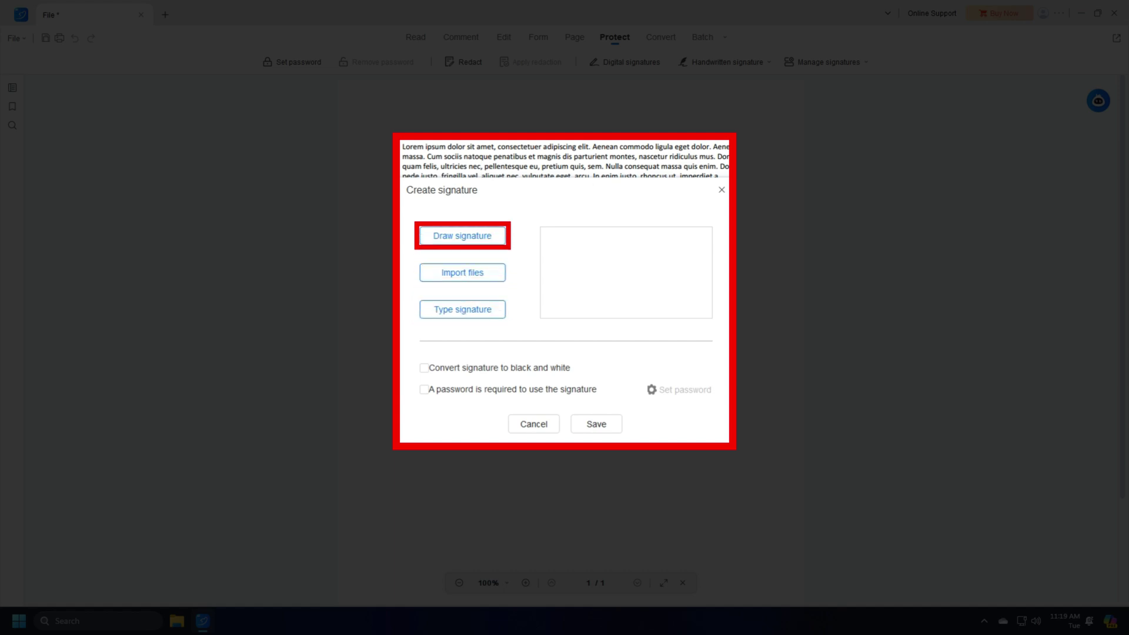
{"action": "left_click", "coordinate": [462, 236]}
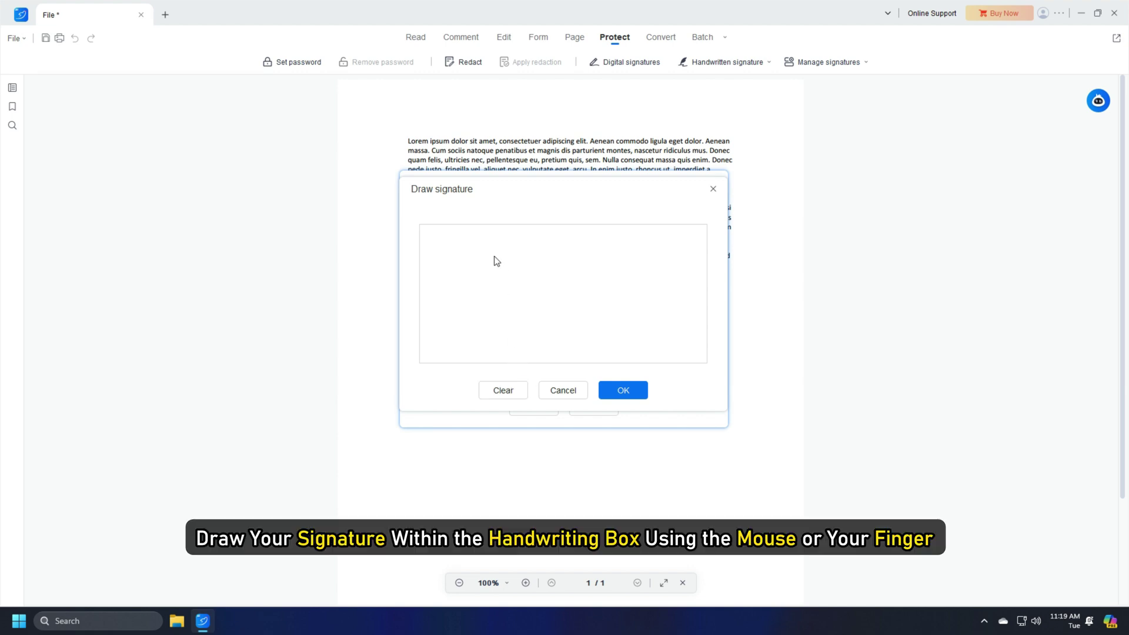
Draw a looping signature on the pad and accept it.
{"action": "left_click", "coordinate": [492, 254]}
{"action": "mouse_move", "coordinate": [494, 259]}
{"action": "left_mouse_down"}
{"action": "mouse_move", "coordinate": [499, 310]}
{"action": "mouse_move", "coordinate": [523, 306]}
{"action": "mouse_move", "coordinate": [537, 270]}
{"action": "mouse_move", "coordinate": [502, 327]}
{"action": "mouse_move", "coordinate": [673, 212]}
{"action": "left_mouse_up"}
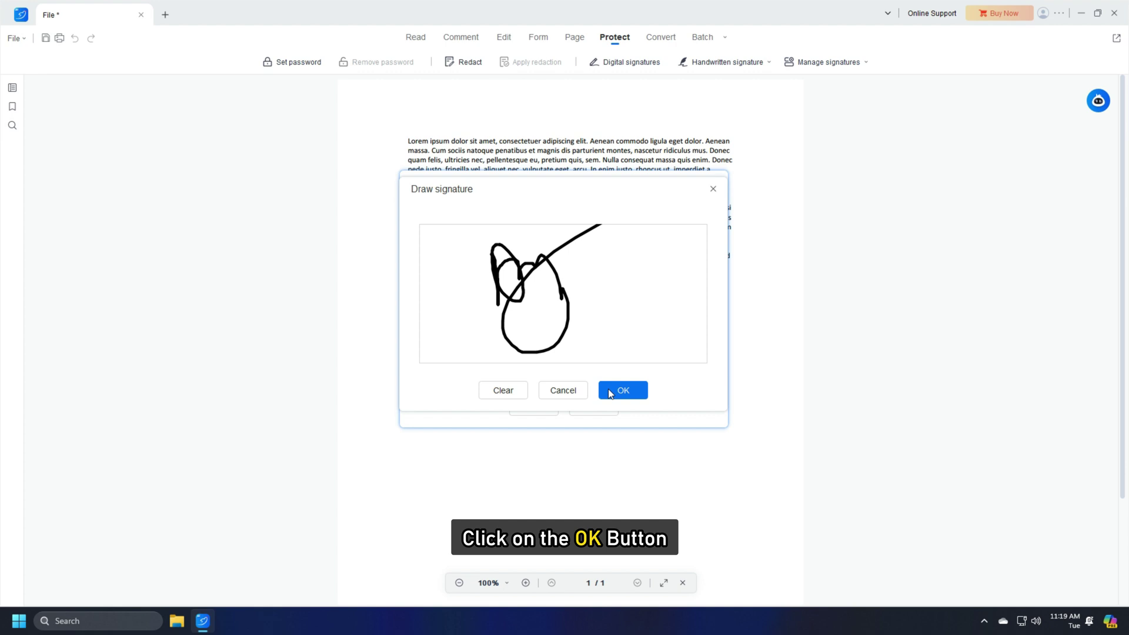
{"action": "left_click", "coordinate": [623, 391]}
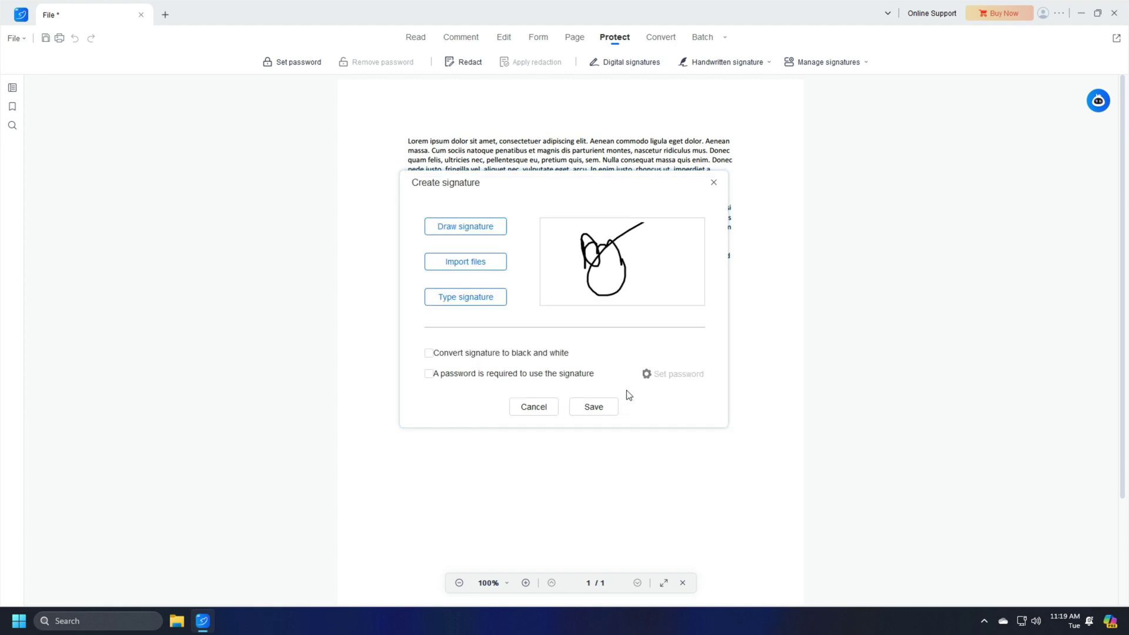
Protect the signature with a signing password, entered and confirmed, then save it.
{"action": "left_click", "coordinate": [429, 374]}
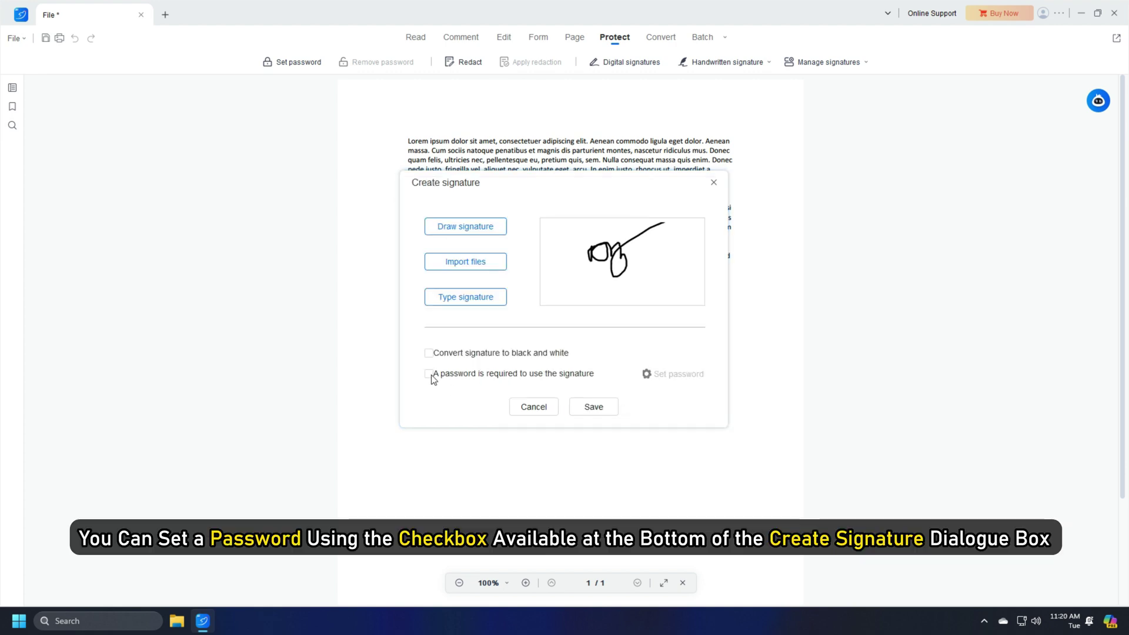
{"action": "left_click", "coordinate": [667, 375]}
{"action": "left_click", "coordinate": [548, 280]}
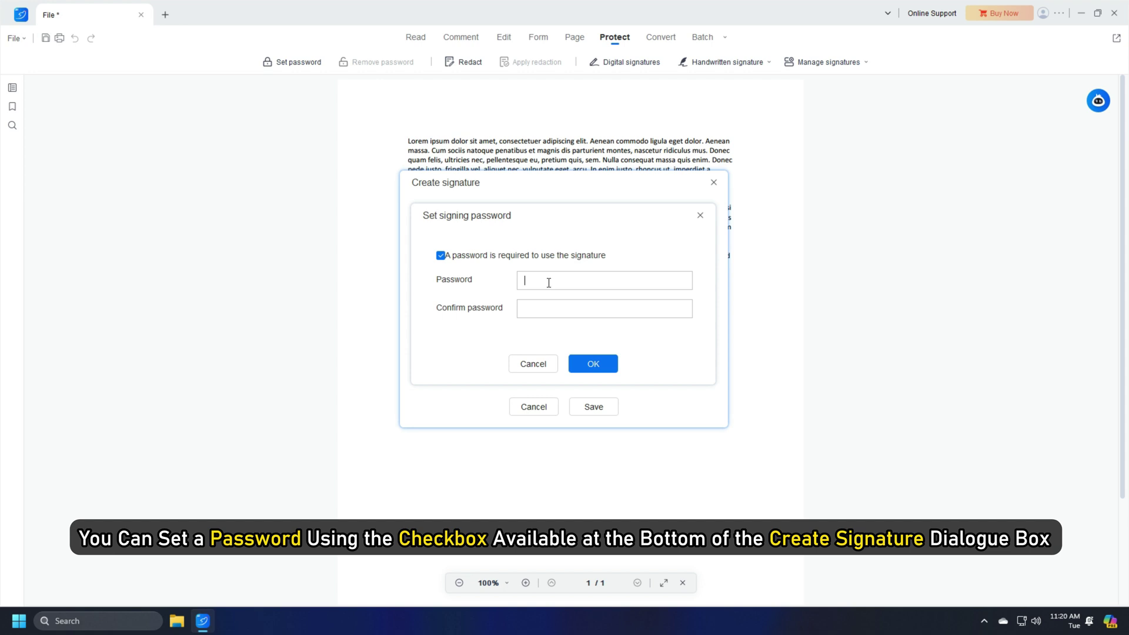
{"action": "type", "text": "1234"}
{"action": "left_click", "coordinate": [534, 306]}
{"action": "type", "text": "1234"}
{"action": "left_click", "coordinate": [594, 364]}
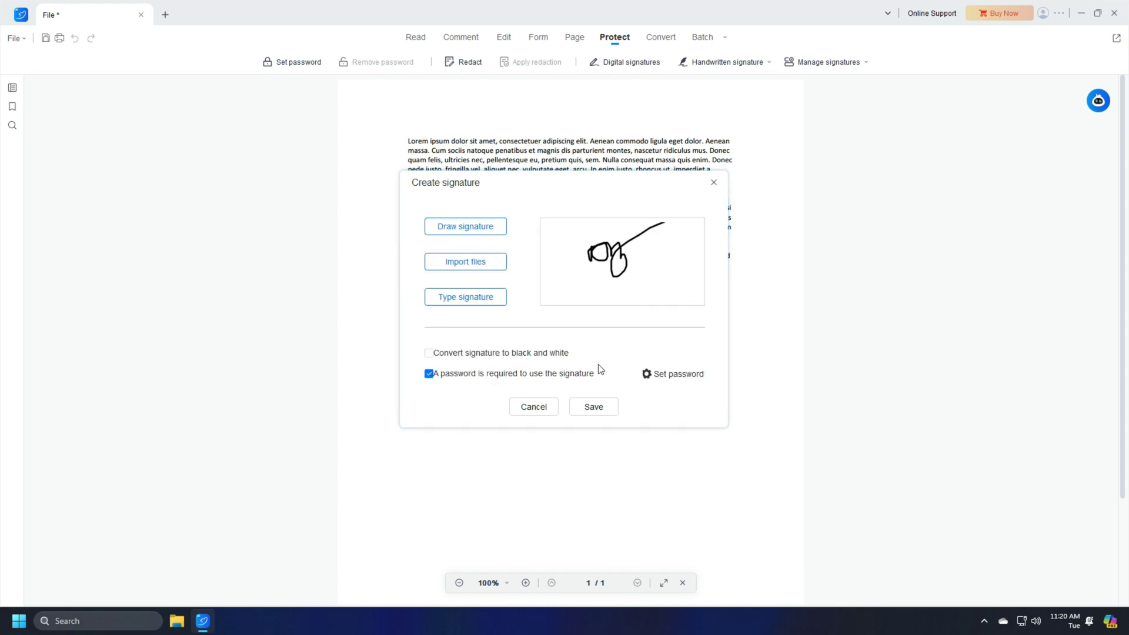
{"action": "left_click", "coordinate": [594, 406]}
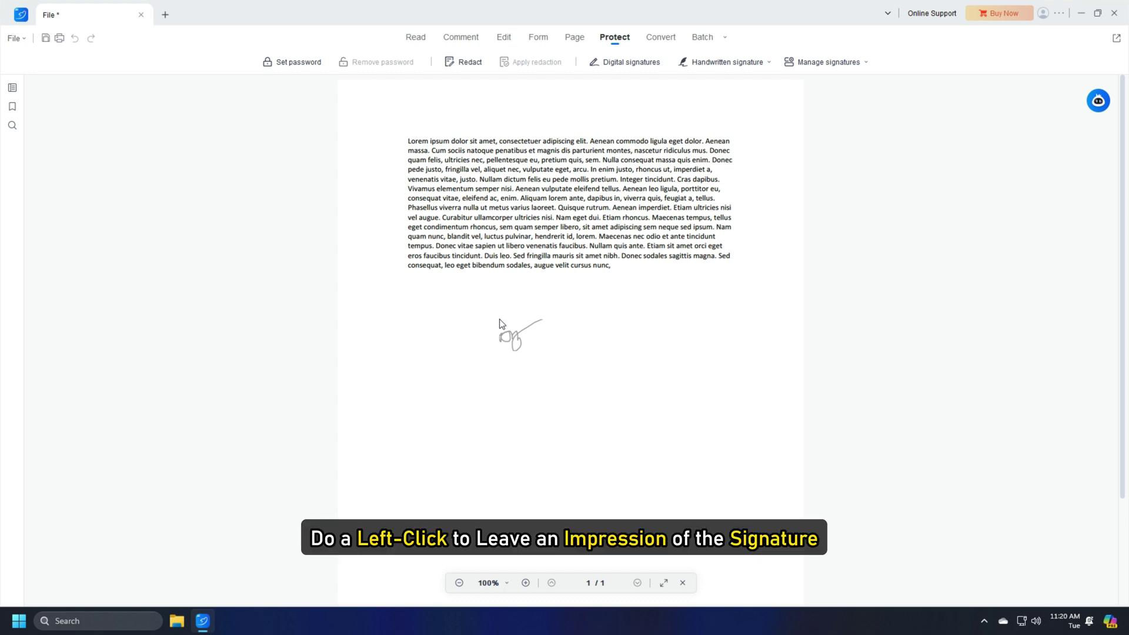
Place the signature below the paragraph, enlarge it, and save via File > Save.
{"action": "left_click", "coordinate": [499, 323]}
{"action": "left_click", "coordinate": [539, 347]}
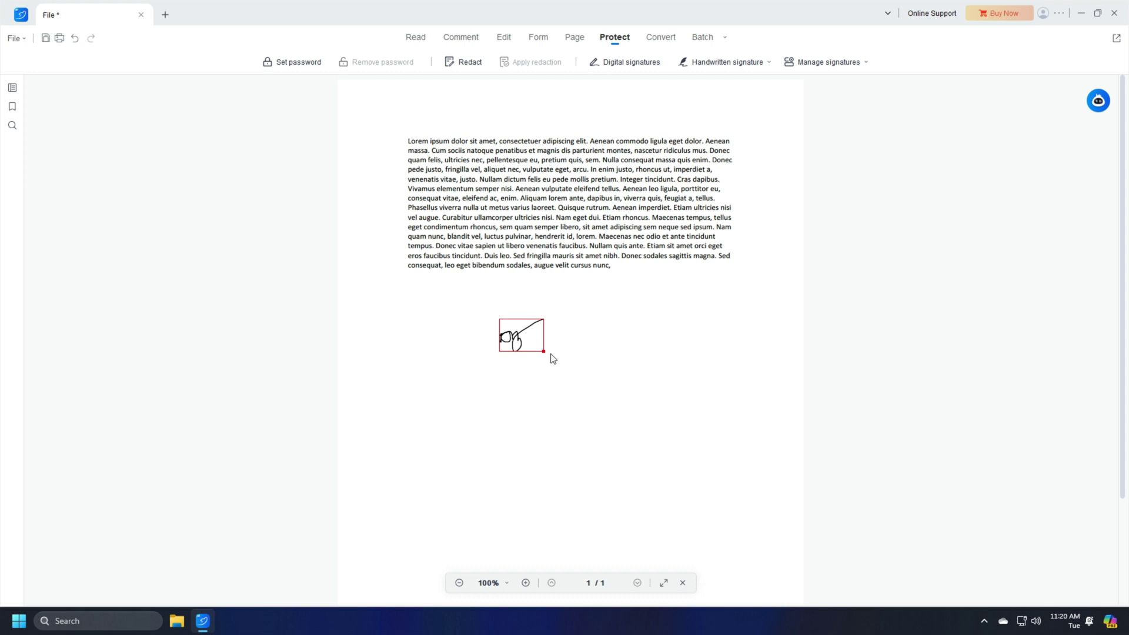
{"action": "left_click_drag", "start_coordinate": [543, 352], "coordinate": [643, 404]}
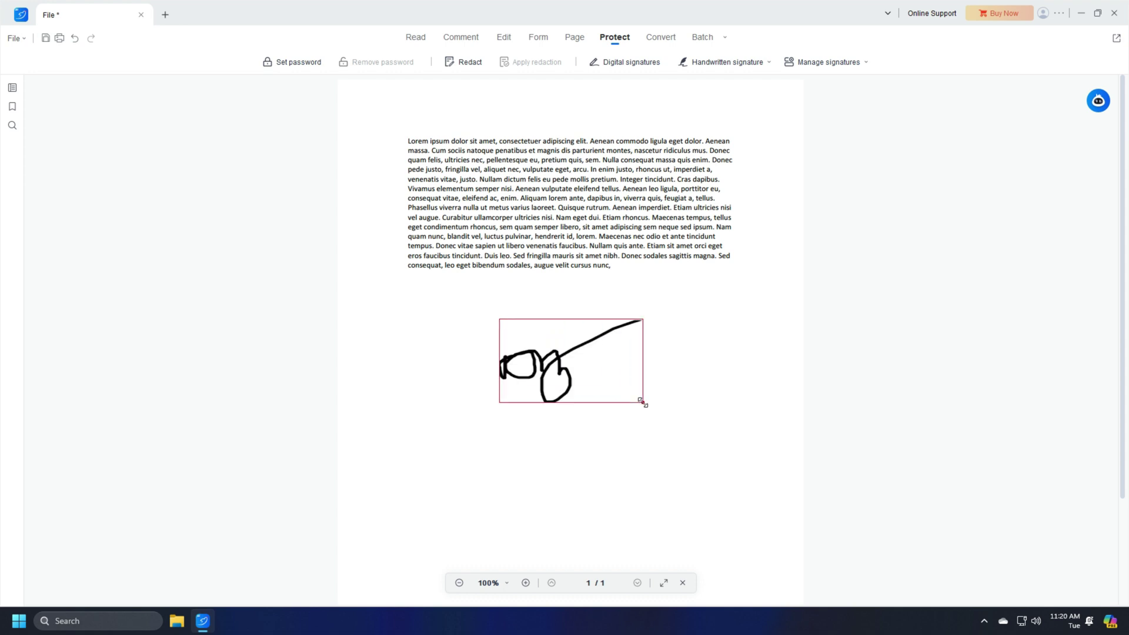
{"action": "left_click", "coordinate": [22, 40]}
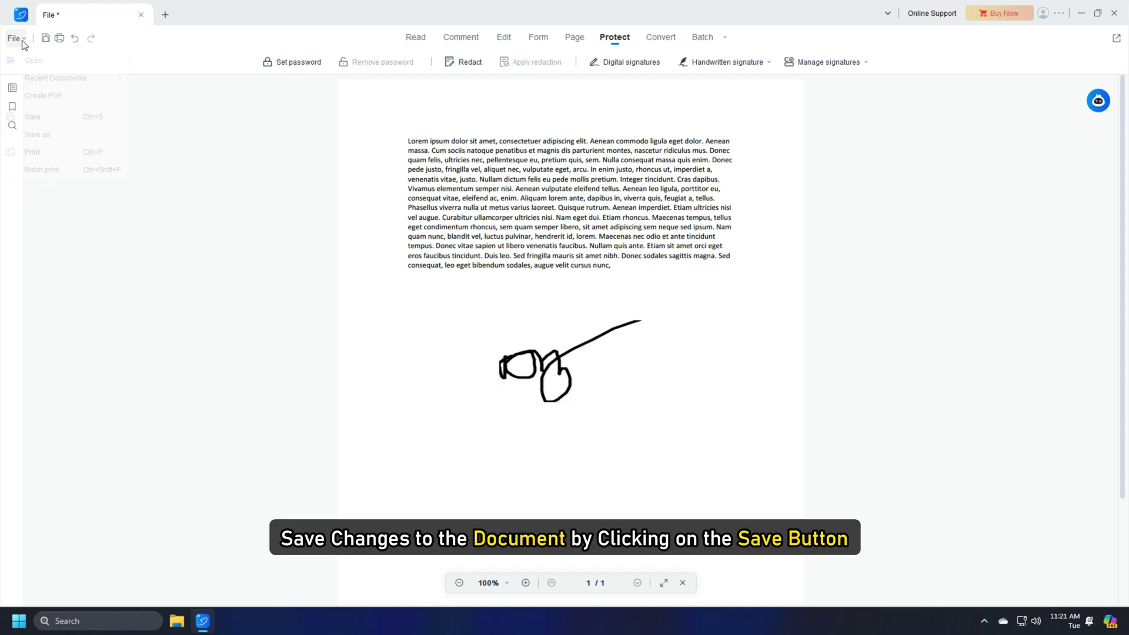
{"action": "left_click", "coordinate": [36, 117]}
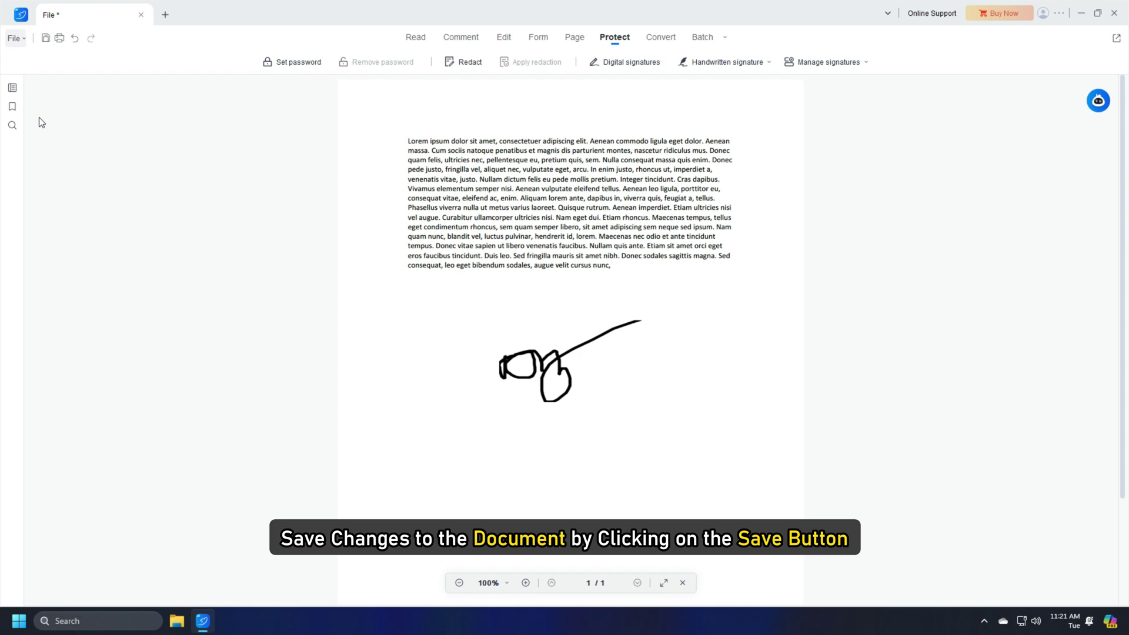